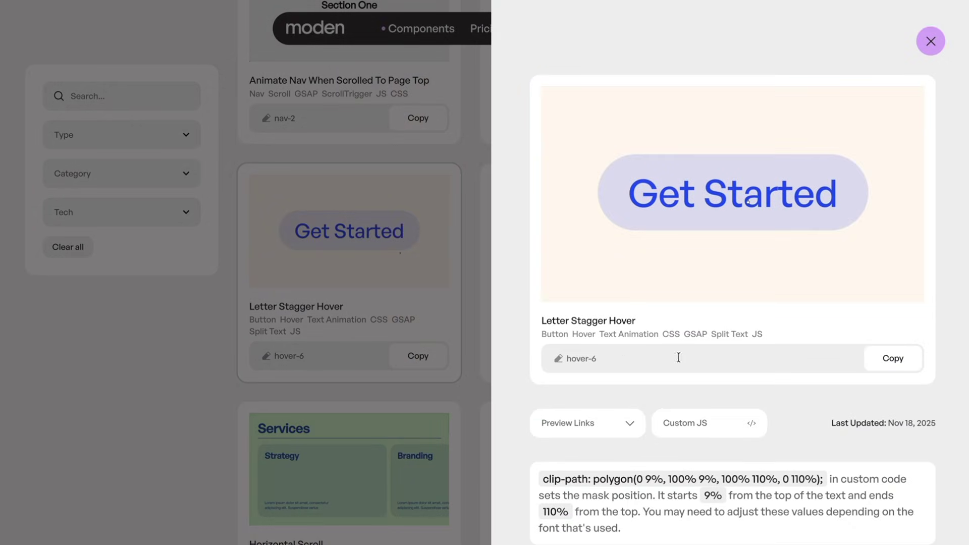
Step: Copy the Marquee Vertical Item Progress (marquee-3) component and paste it into the Webflow page
left_click(892, 364)
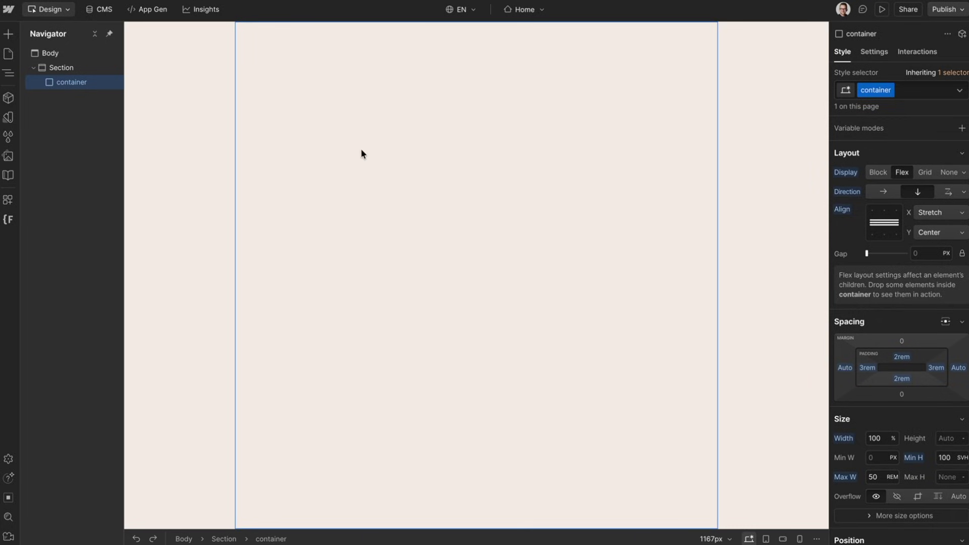
key("ctrl+v")
Step: Select the Motion Design pill and run Preview to watch the vertical marquee scroll
left_click(476, 176)
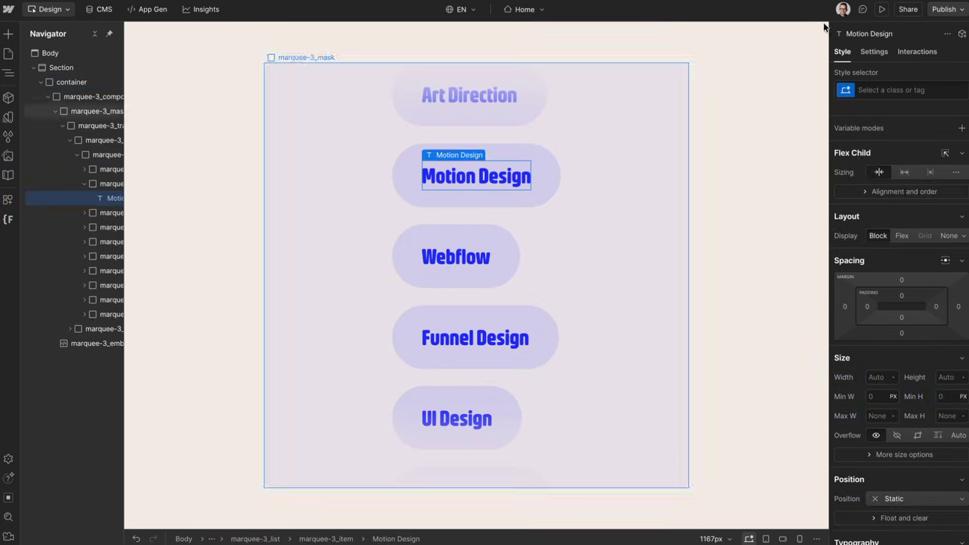
left_click(883, 9)
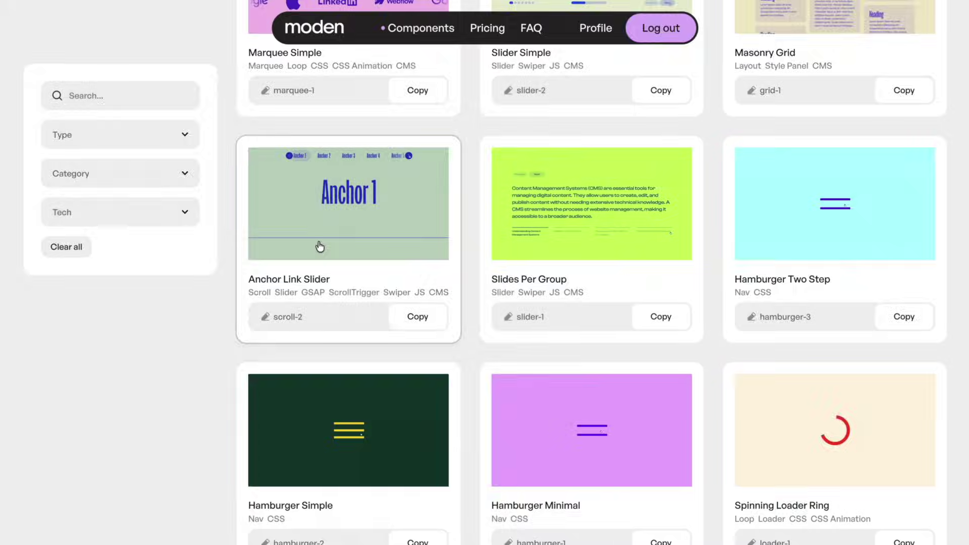
Step: Change the Anchor Link Slider's class prefix from scroll-2 to services and copy the component
left_click(340, 246)
left_click(631, 359)
type("service")
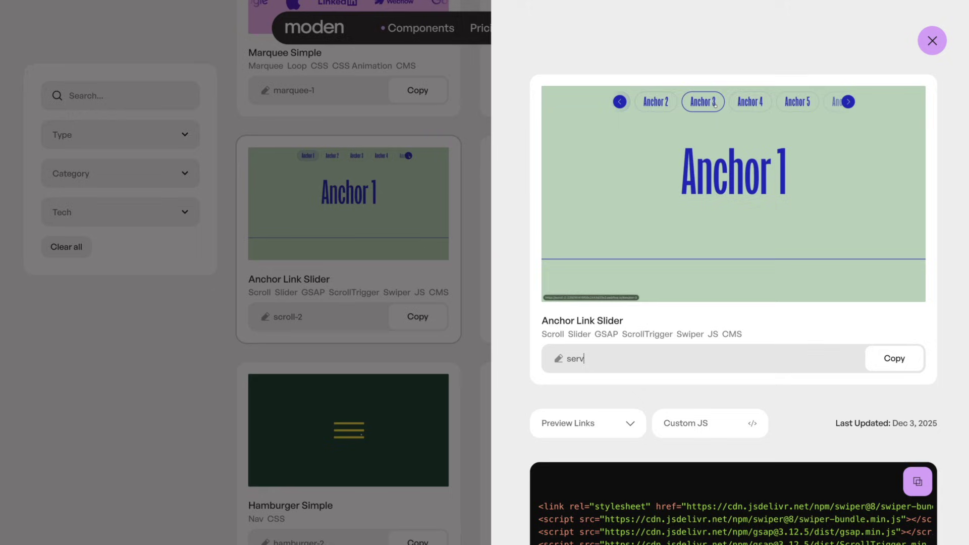
scroll(715, 104, "down", 1)
type("s")
left_click(894, 358)
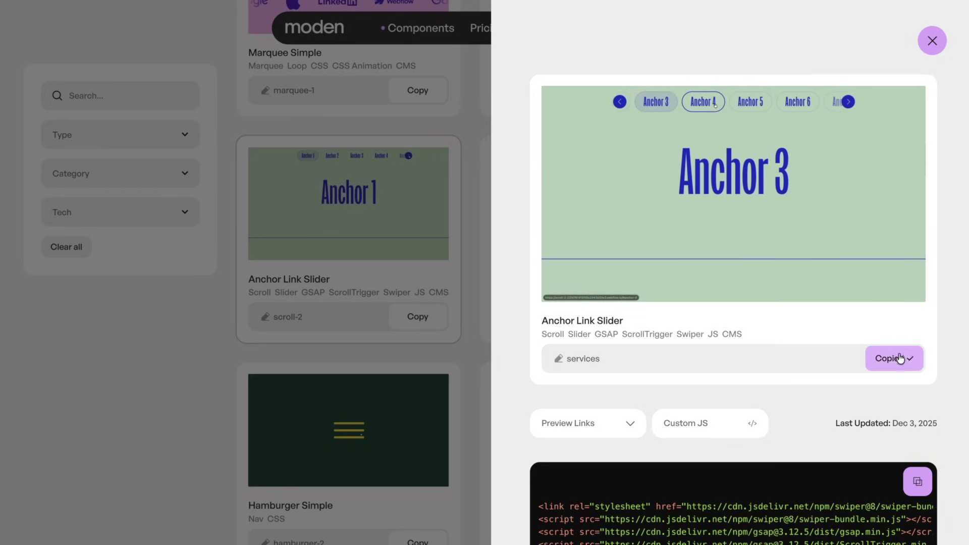
left_click(596, 423)
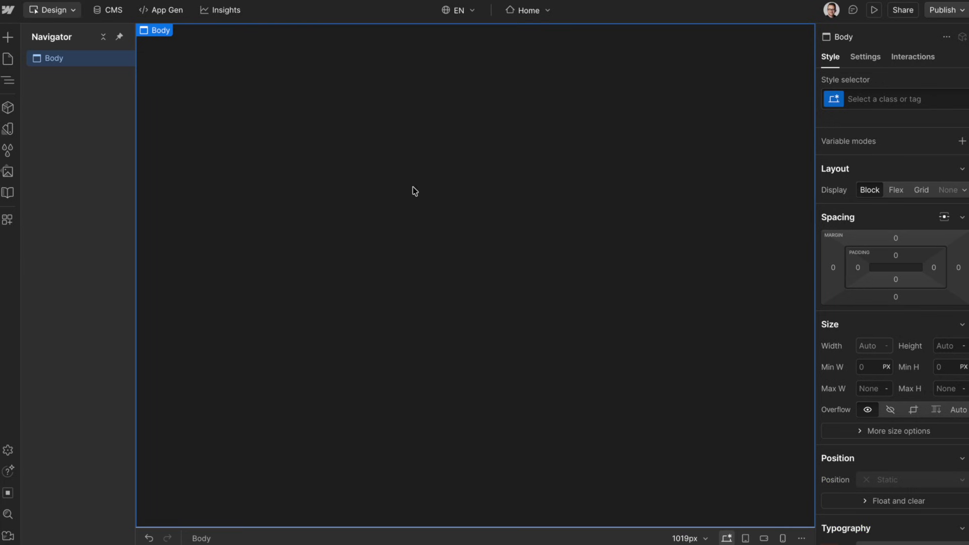
Step: Paste the slider as services_component and select its JS embed in the Navigator
key("ctrl+v")
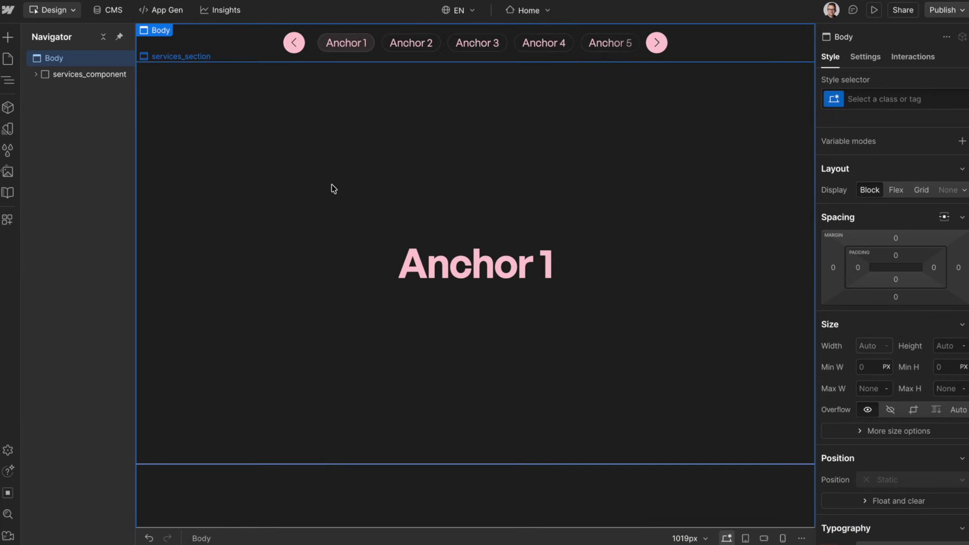
left_click(36, 74)
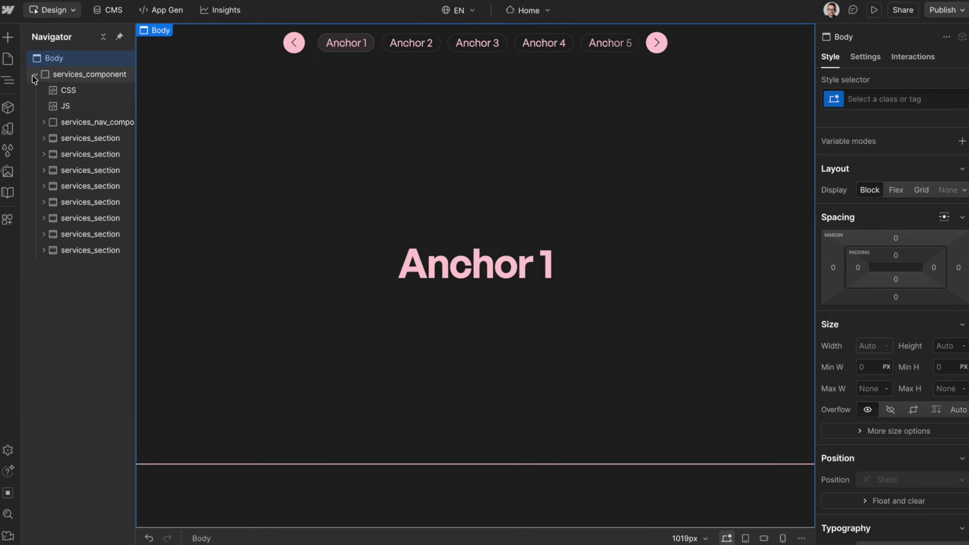
left_click(82, 108)
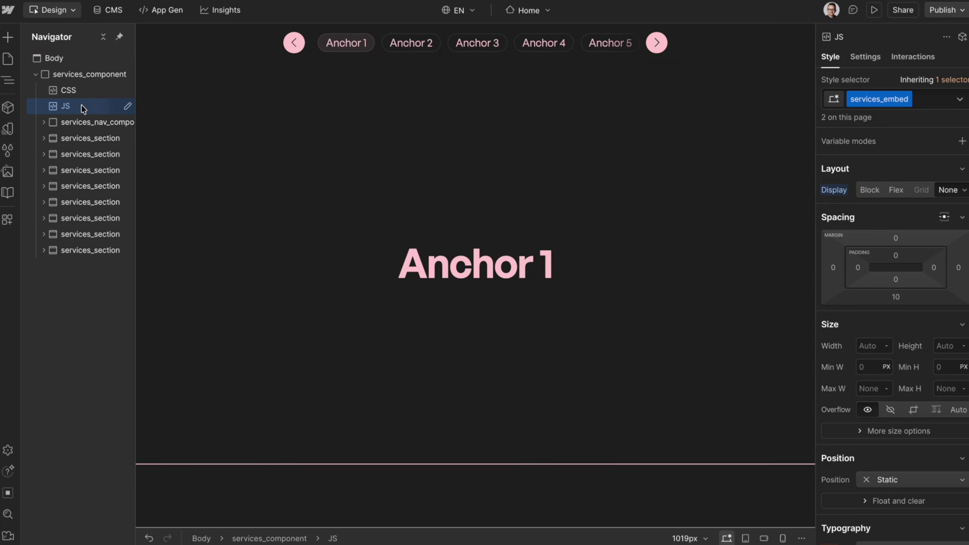
Step: Delete the GSAP and ScrollTrigger script tags from the JS embed and save the code
double_click(81, 105)
scroll(470, 268, "up", 6)
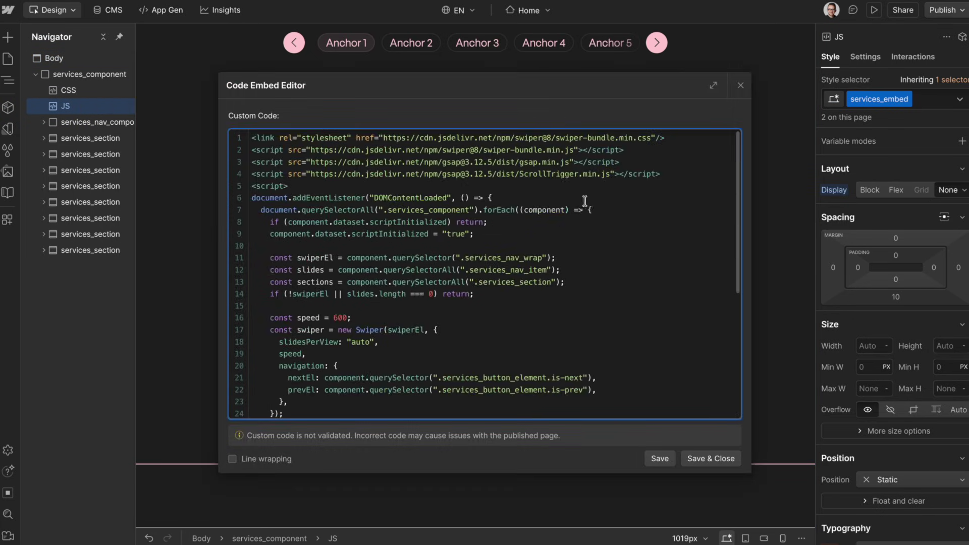
left_click_drag(687, 177, 214, 165)
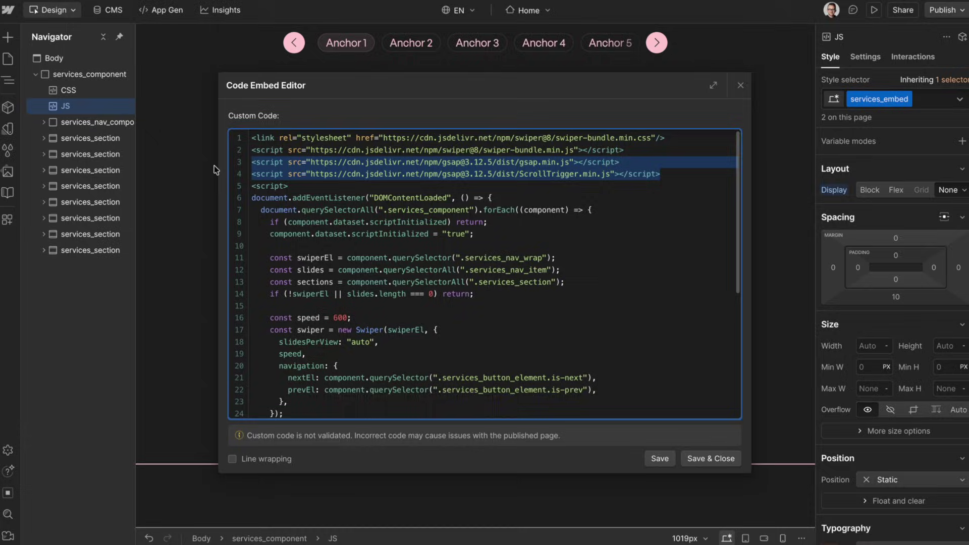
key("BackSpace")
key("BackSpace")
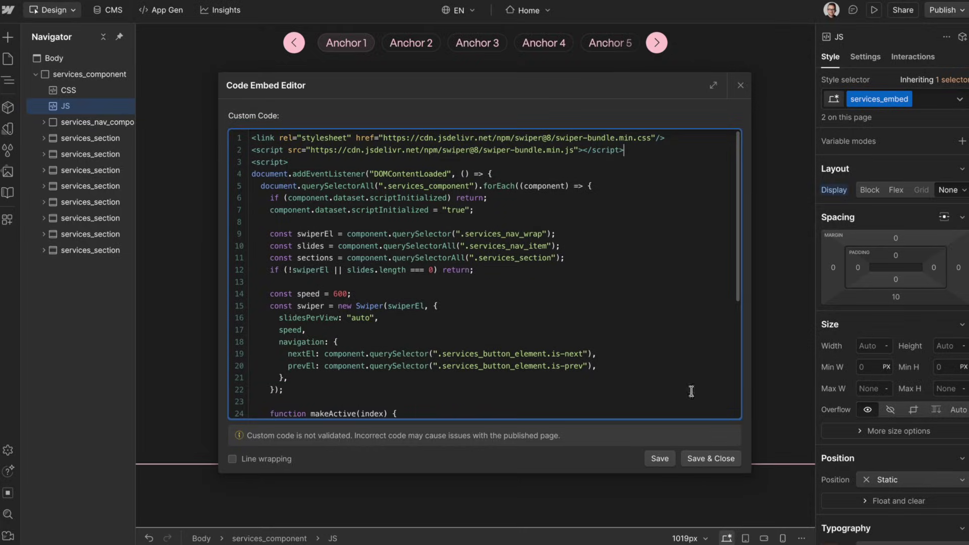
left_click(719, 459)
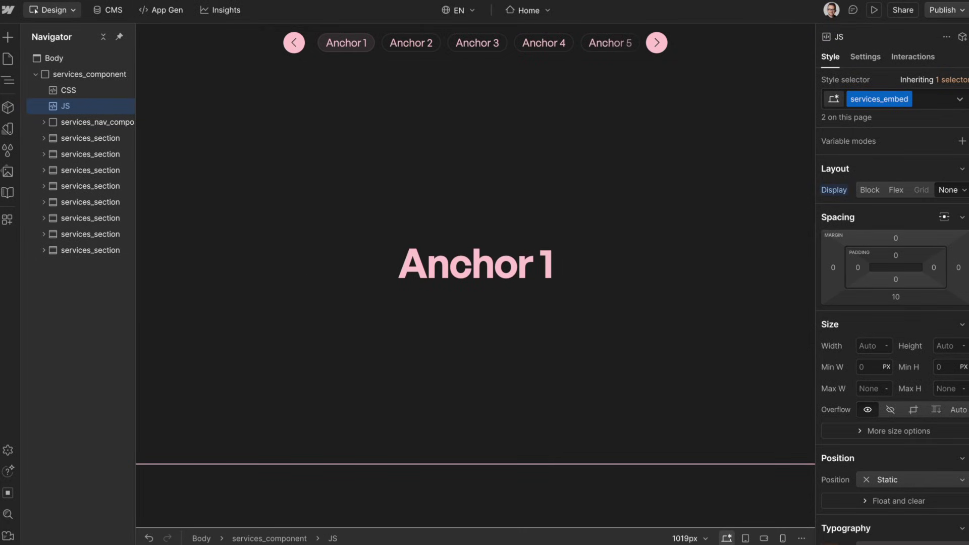
Step: Turn on the site's GSAP library with ScrollTrigger in Settings and save the changes
left_click(8, 450)
left_click(96, 81)
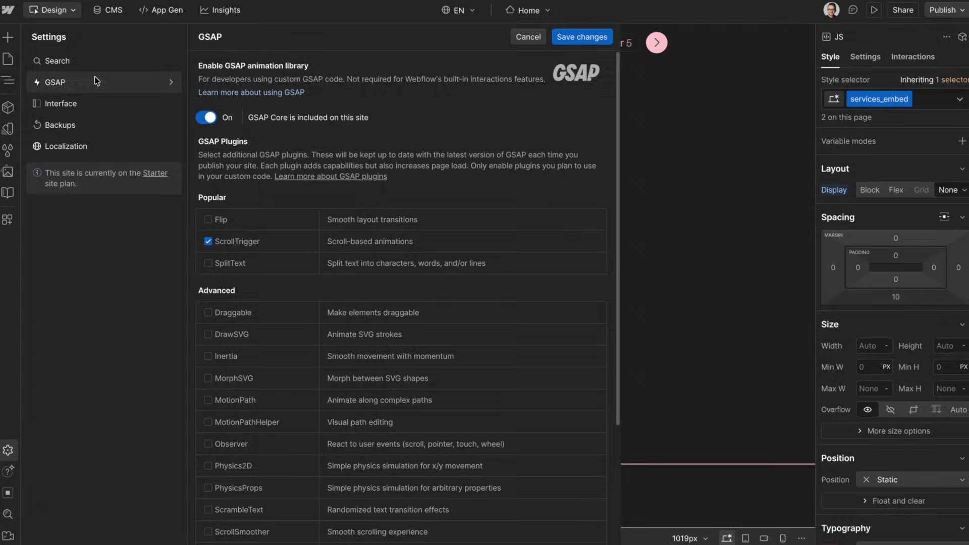
left_click(583, 36)
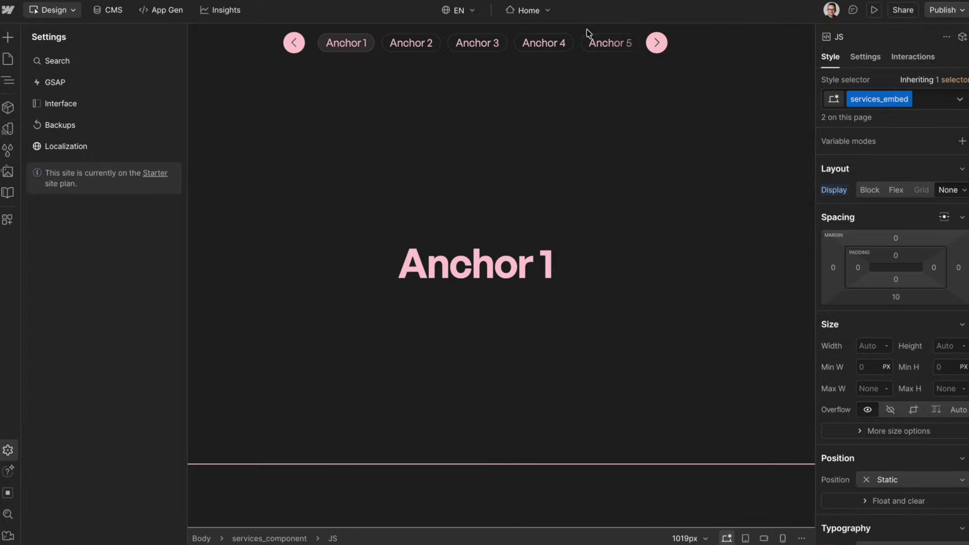
left_click(720, 116)
Step: Preview the page and scroll down and up to watch the services slider follow the sections
left_click(874, 10)
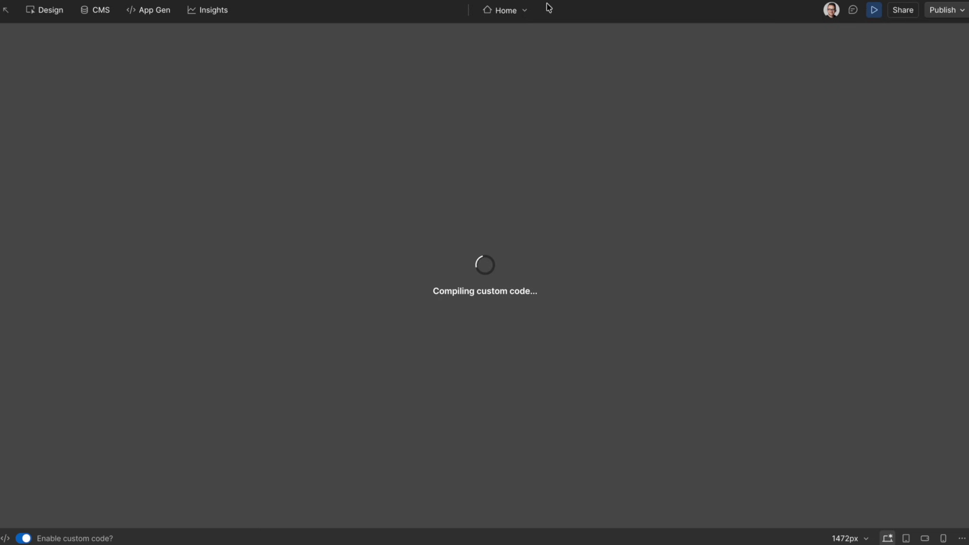
scroll(492, 295, "down", 5)
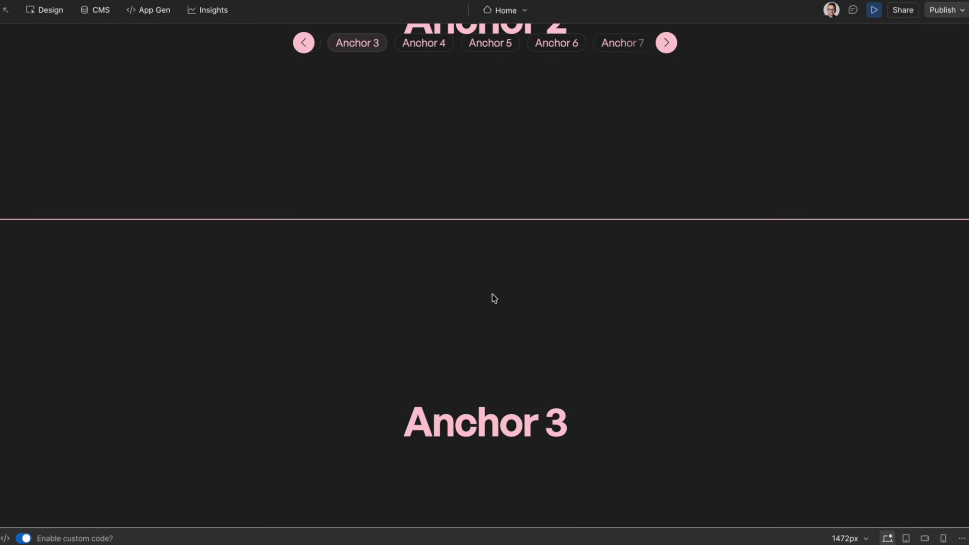
scroll(494, 298, "up", 10)
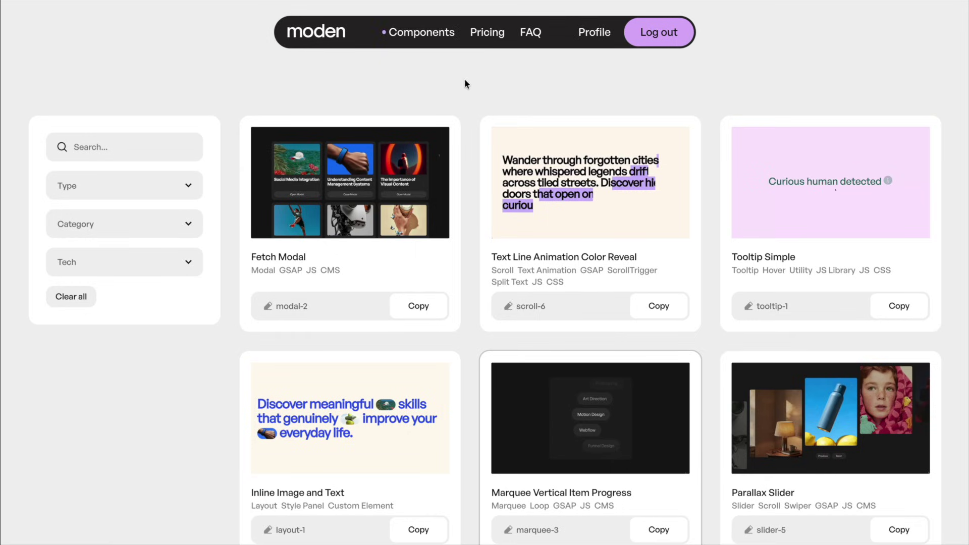
Step: Search the library for 'scroll' and copy the Scroll Text Scrub component
left_click(133, 144)
type("scroll")
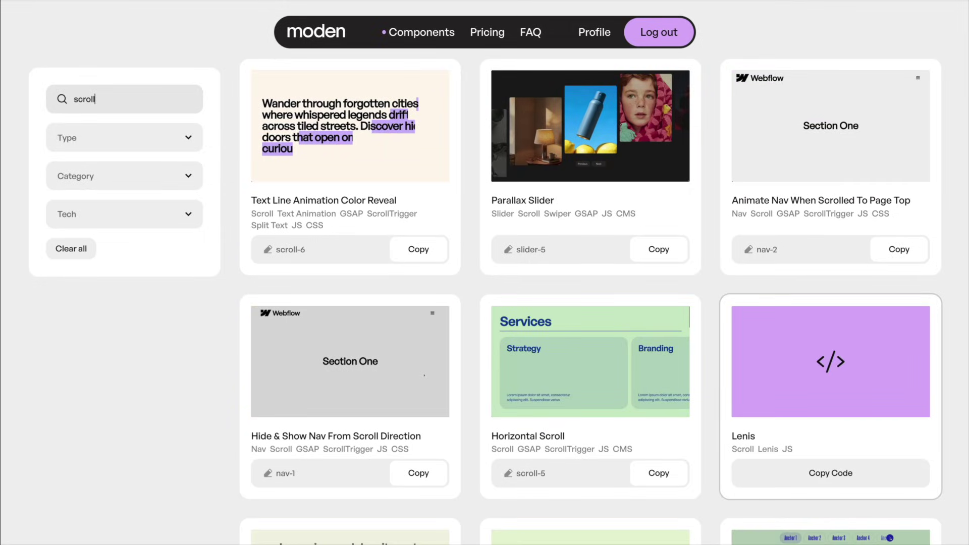
scroll(831, 282, "down", 5)
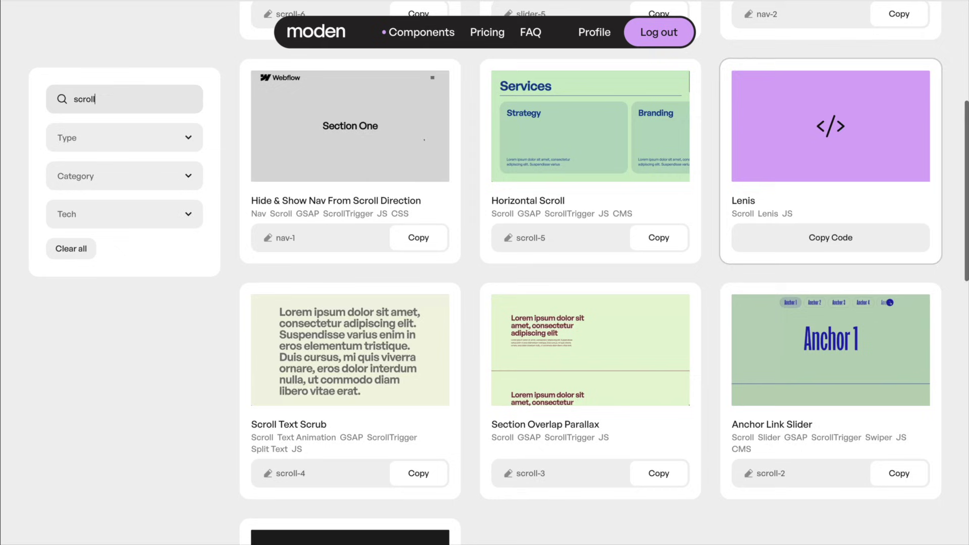
left_click(419, 473)
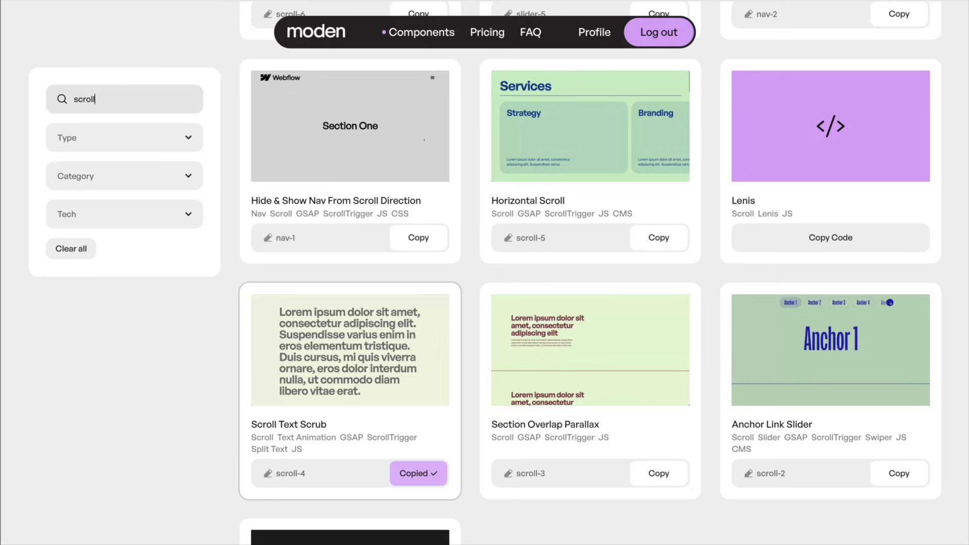
left_click(350, 353)
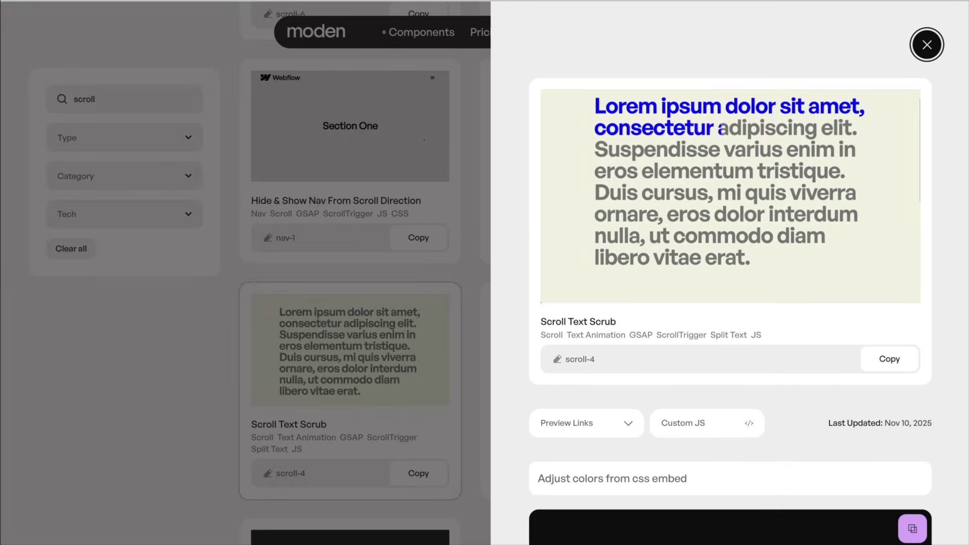
key("Escape")
Step: Browse the Type and Category filters, then filter the components to ScrollTrigger tech
left_click(82, 146)
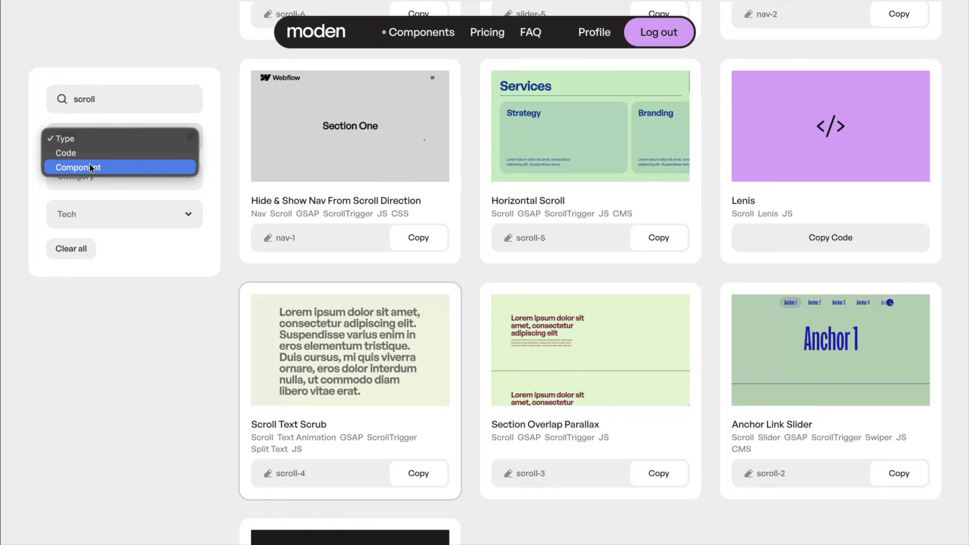
left_click(26, 181)
left_click(91, 179)
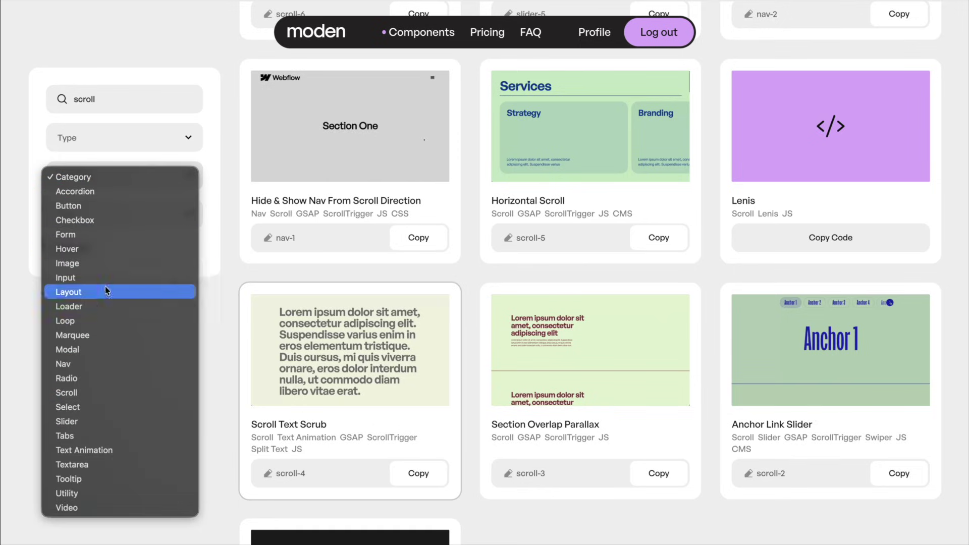
left_click(36, 195)
left_click(101, 222)
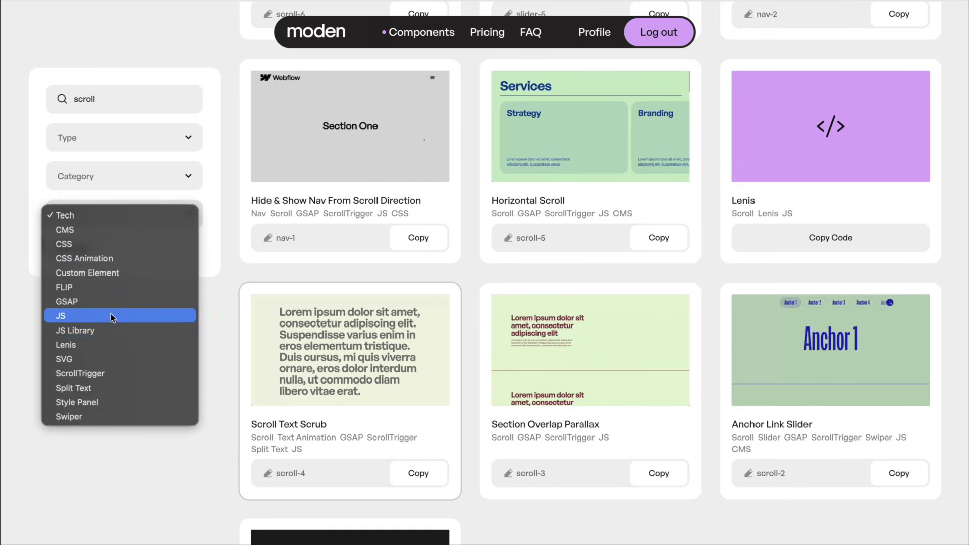
left_click(89, 374)
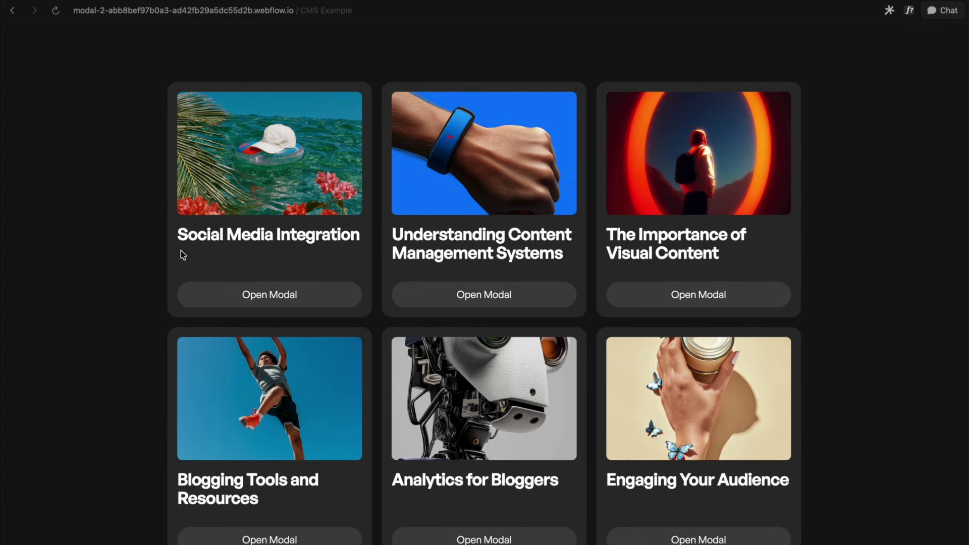
Step: Open and close the Social Media Integration modal, then open the Understanding Content Management Systems modal
left_click(245, 299)
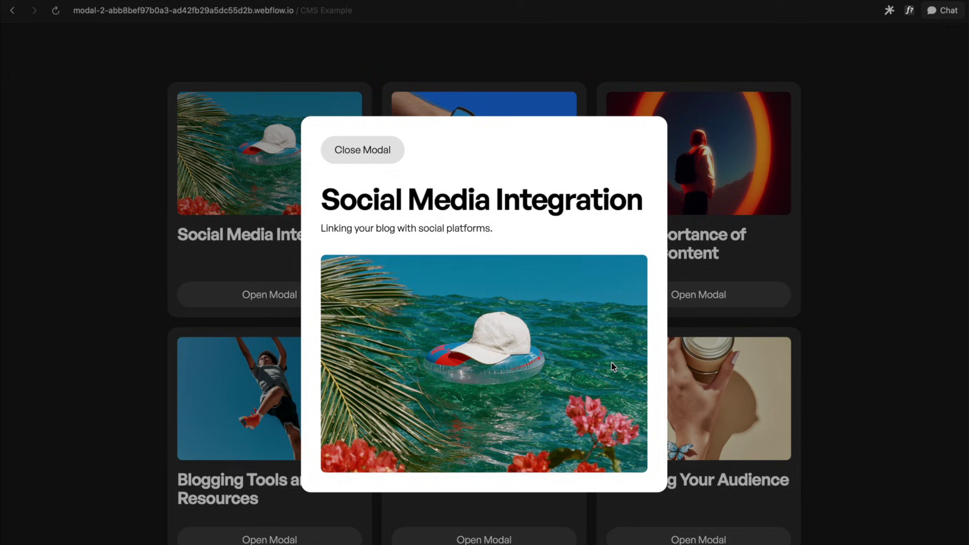
left_click(380, 153)
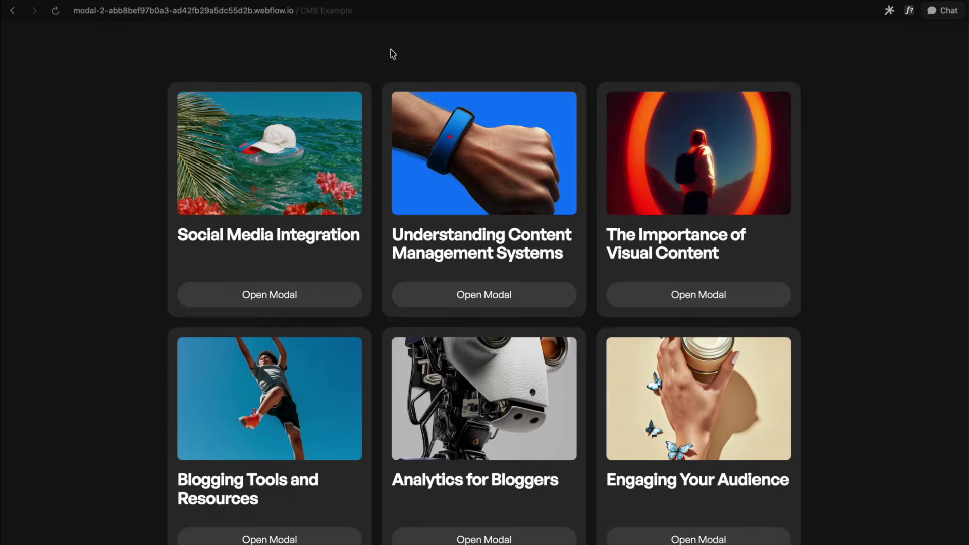
left_click(475, 302)
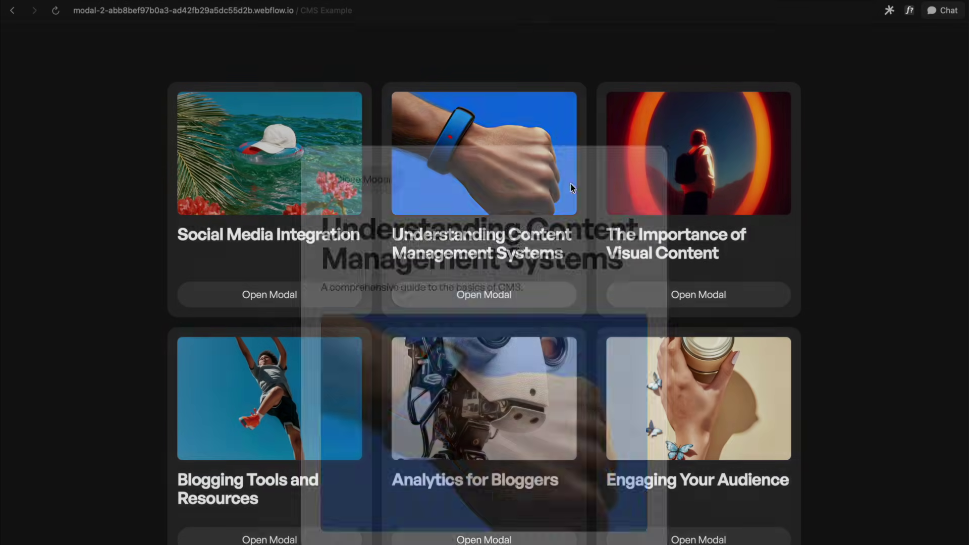
Step: Inspect the open CMS modal's /blog/ URL in the address bar
left_click(360, 10)
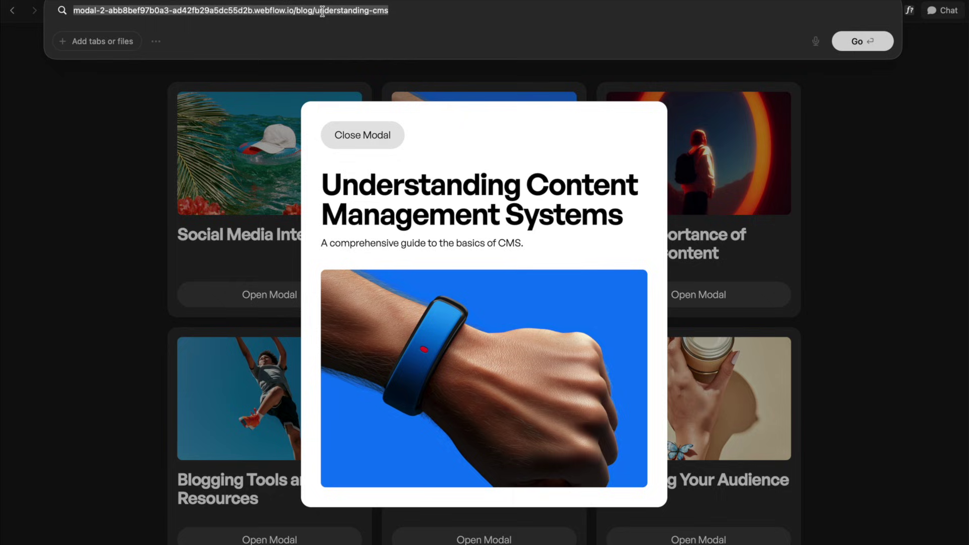
left_click_drag(323, 11, 433, 17)
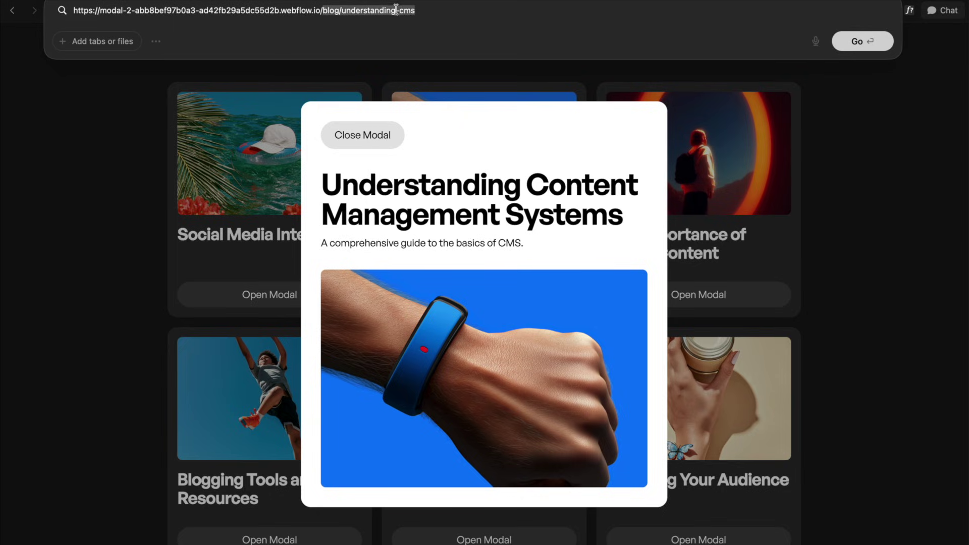
left_click(437, 14)
triple_click(456, 15)
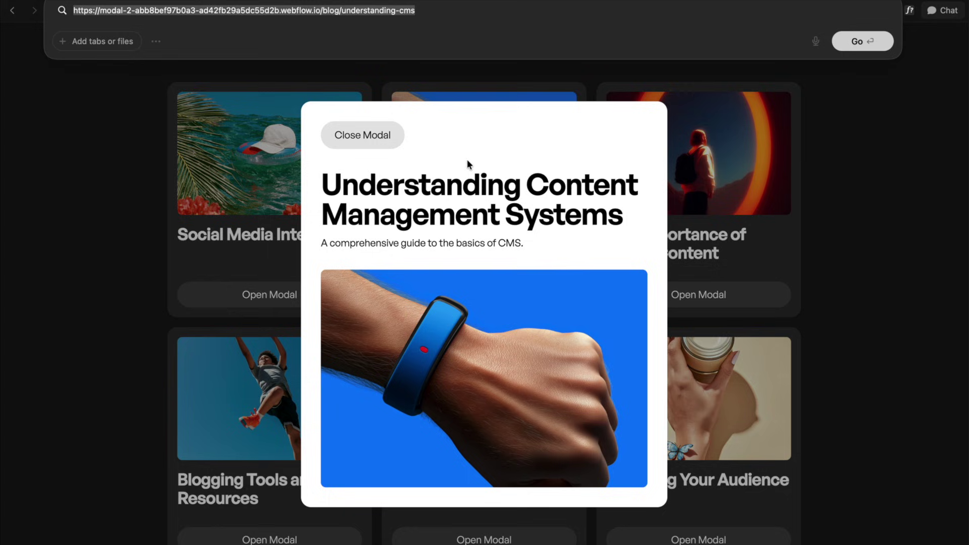
key("Escape")
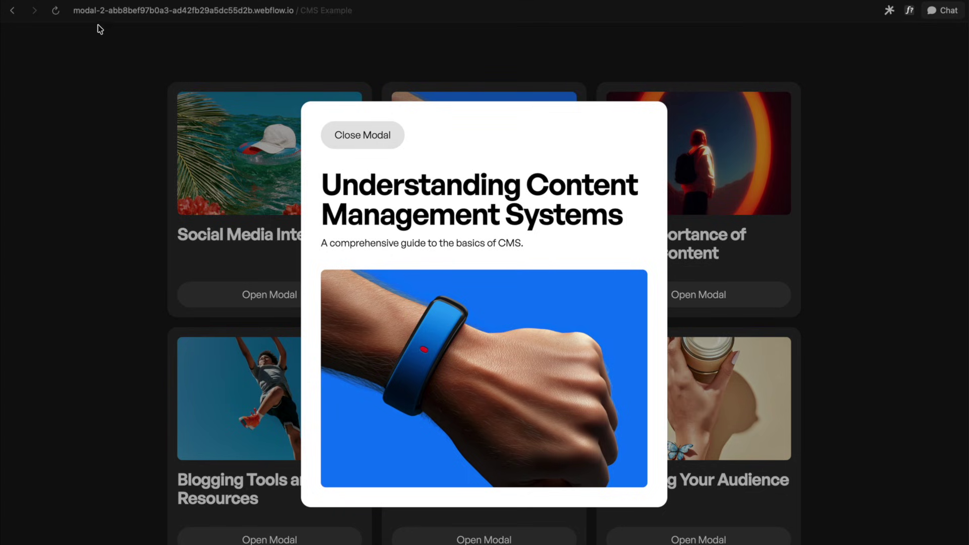
Step: Go back through history, checking the card grid and Social Media Integration modal addresses
left_click(12, 11)
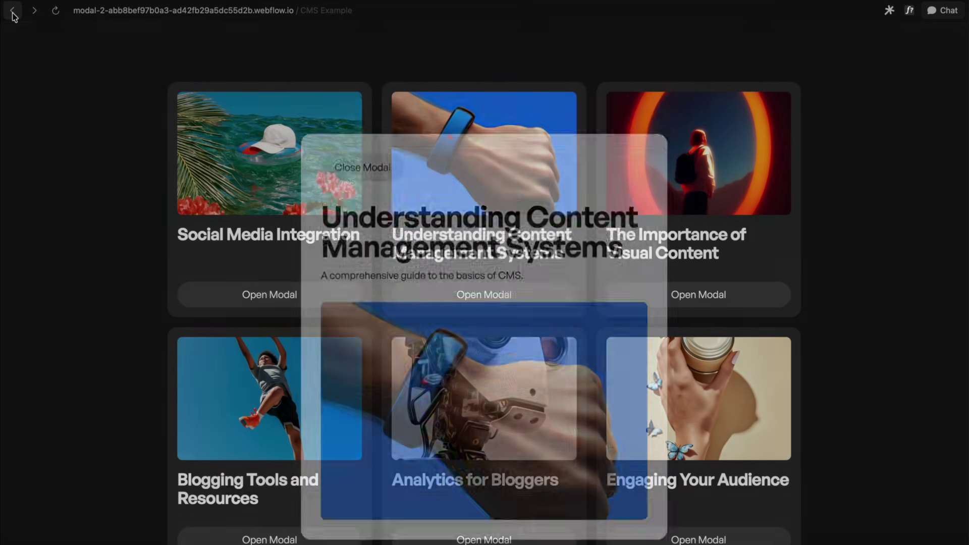
left_click(352, 10)
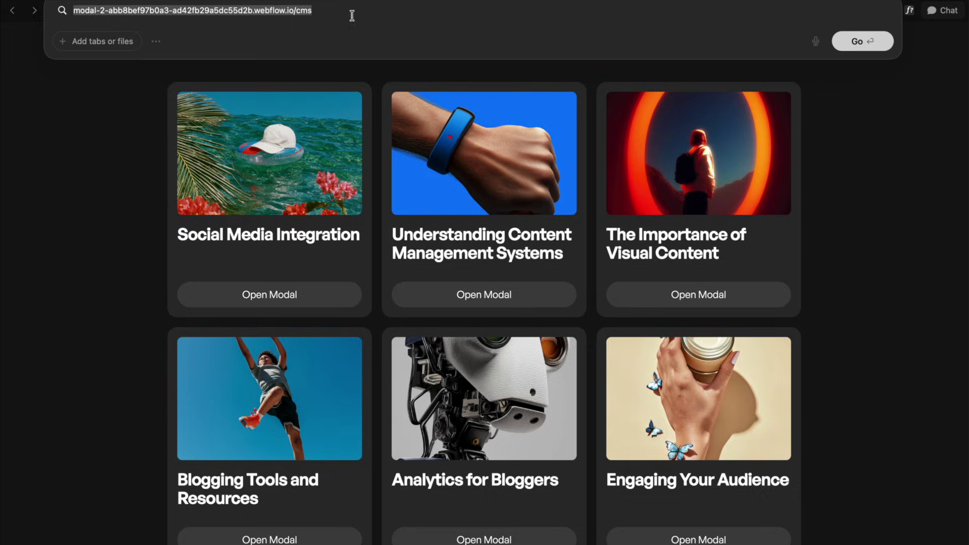
left_click(13, 11)
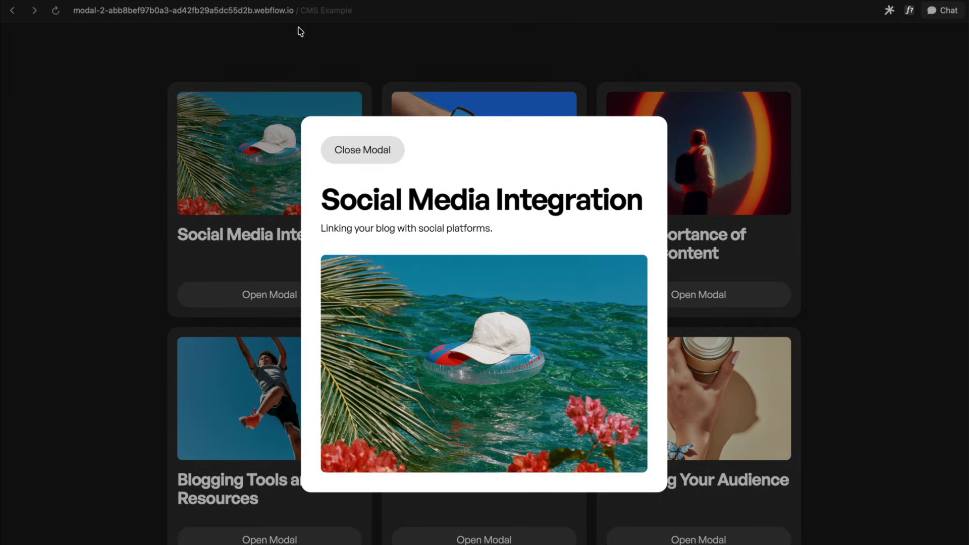
left_click(359, 11)
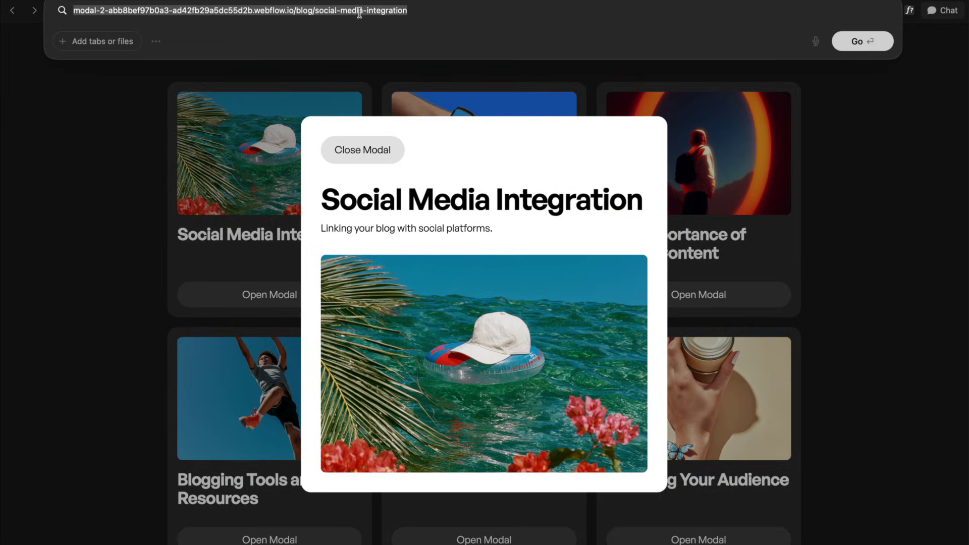
left_click(35, 11)
Step: Step forward to the CMS post modal and reload its URL as a standalone page
left_click(35, 12)
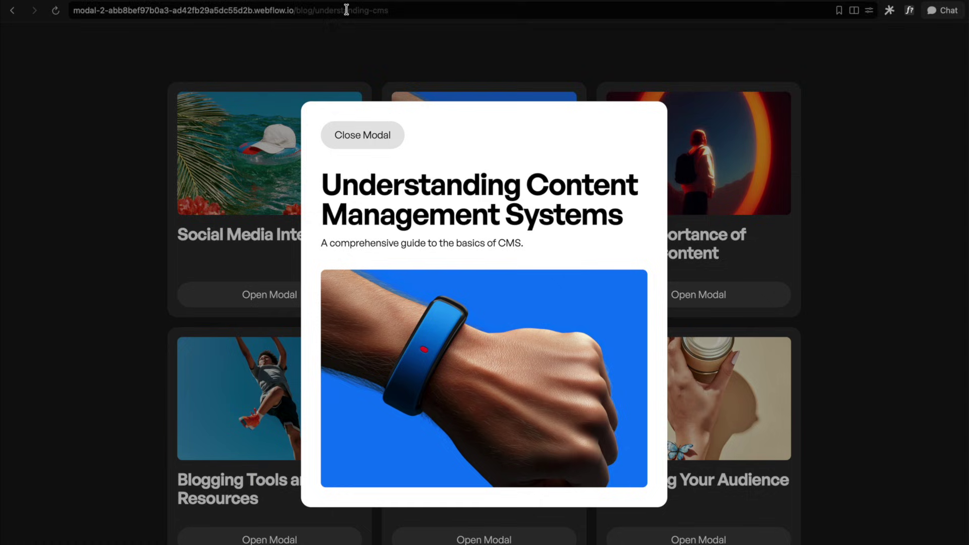
left_click(381, 15)
left_click(402, 14)
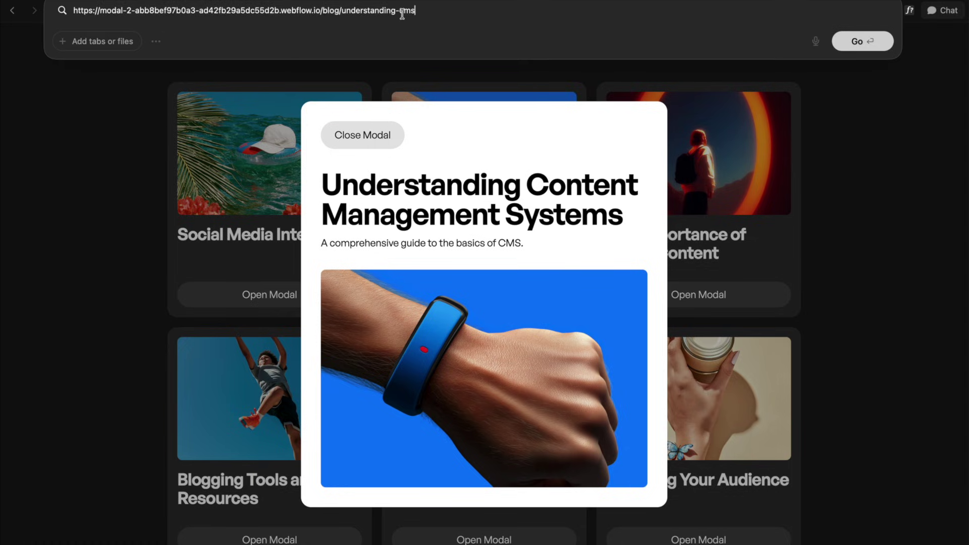
left_click(629, 238)
key("super+r")
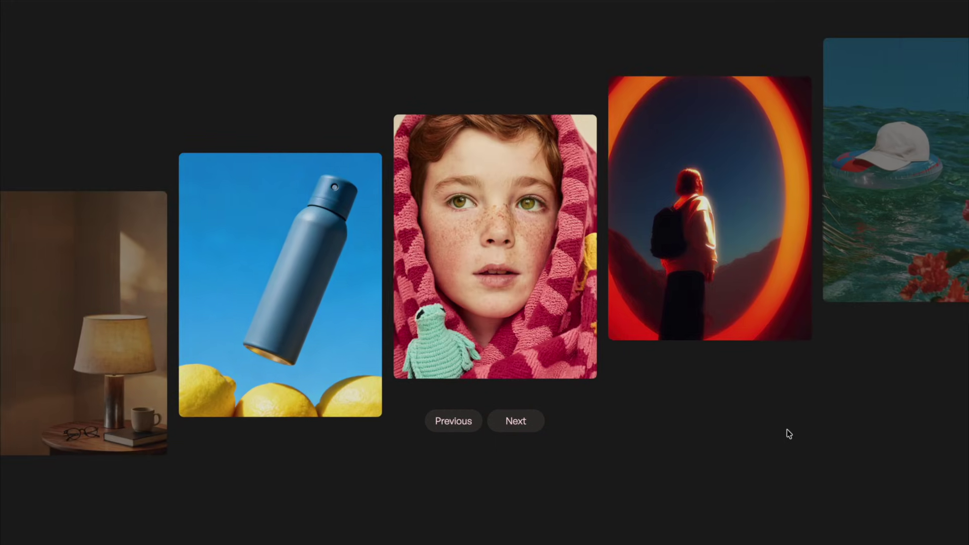
Step: Drag the carousel images left and back to test the parallax motion
left_click_drag(904, 203, 734, 235)
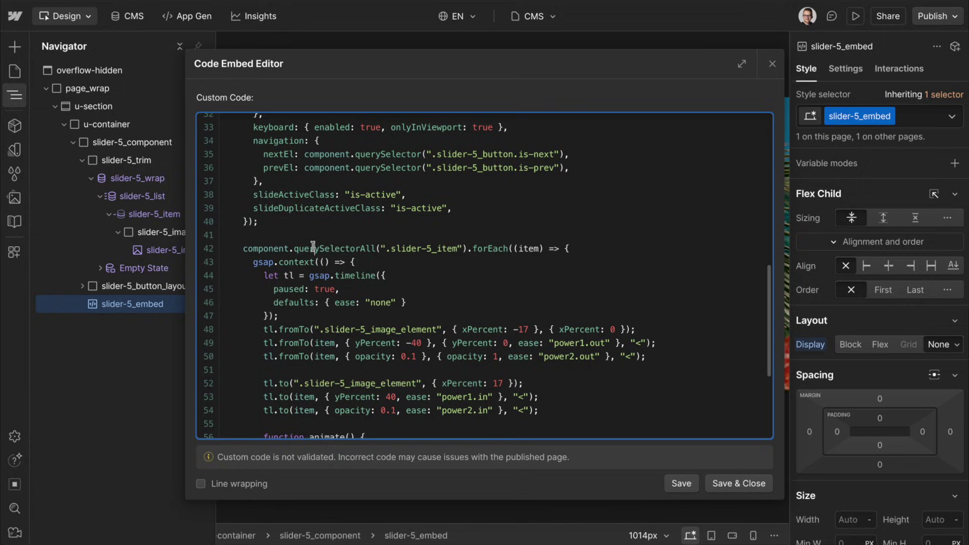
Step: Review the per-item loop and line 49's yPercent -40 to 0 entry values
left_click_drag(315, 248, 514, 247)
left_click(415, 353)
left_click_drag(386, 343, 426, 345)
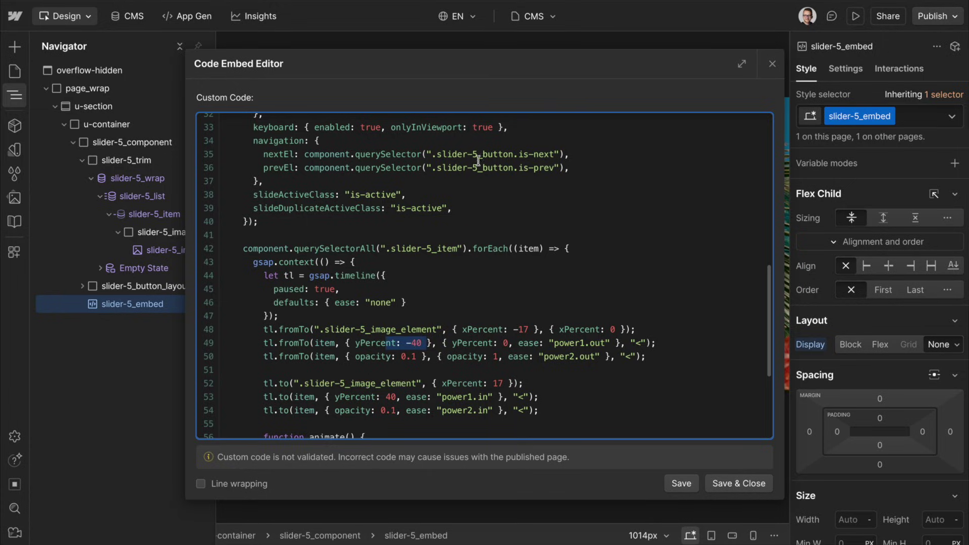
left_click_drag(494, 343, 508, 343)
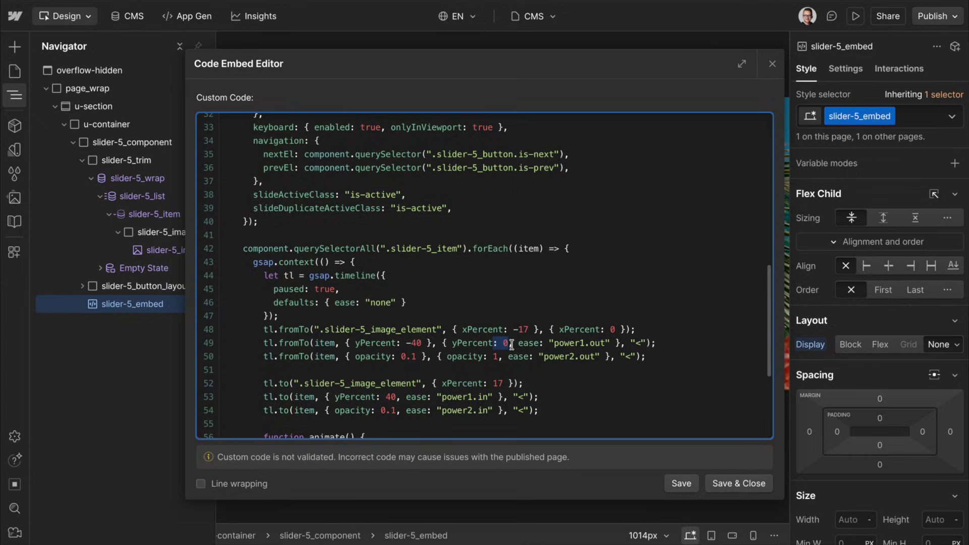
Step: Change the exit yPercent on line 53 from 40 to -40
left_click_drag(395, 400, 379, 401)
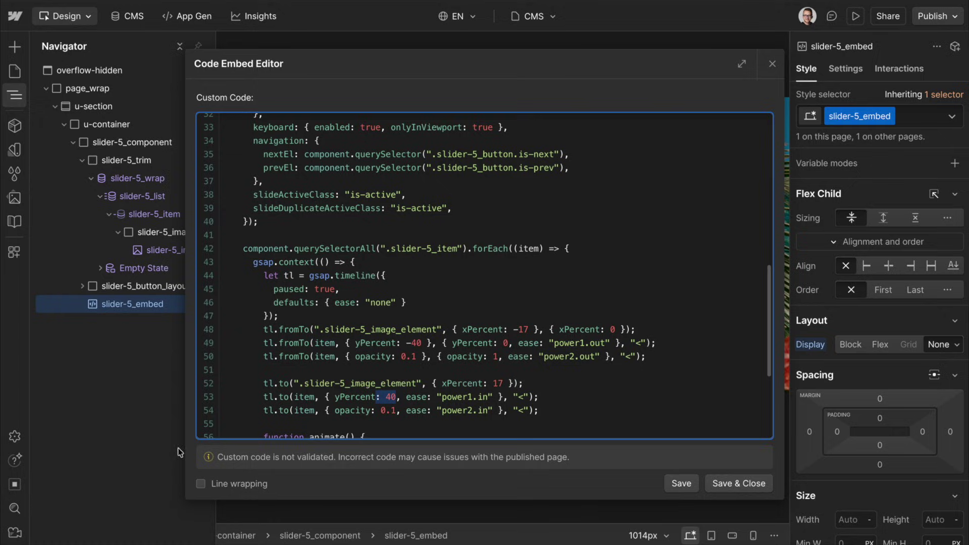
left_click(396, 399)
type("-")
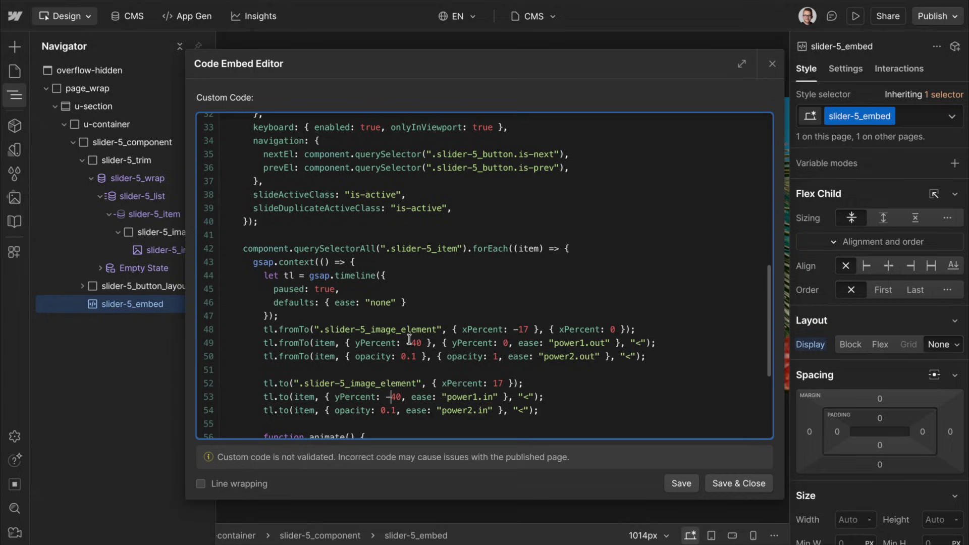
Step: Compare the -40 entry and exit offsets and line 50's opacity fade from 0.1 to 1
left_click_drag(407, 342, 427, 342)
left_click_drag(386, 392, 397, 397)
left_click_drag(501, 343, 512, 342)
left_click_drag(373, 357, 423, 356)
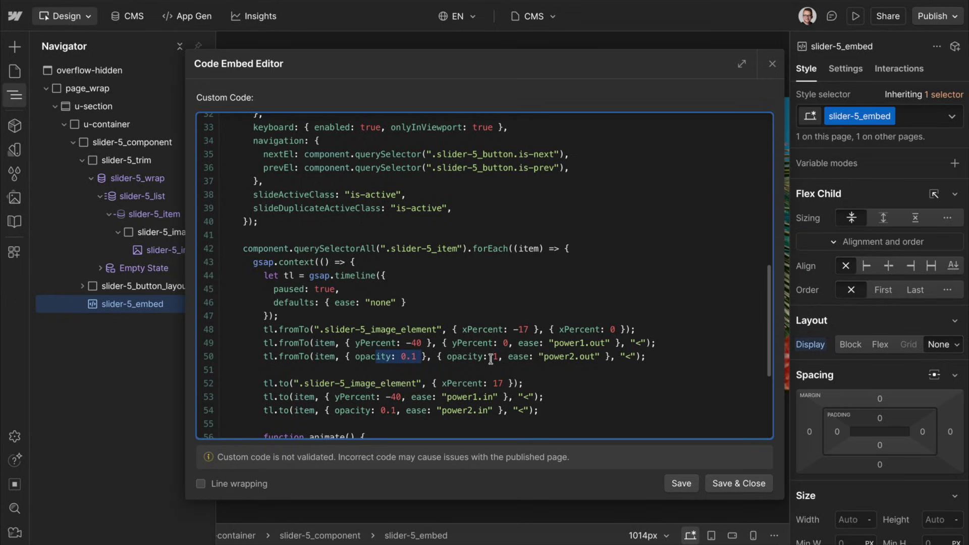
left_click_drag(490, 359, 502, 358)
left_click_drag(316, 357, 336, 357)
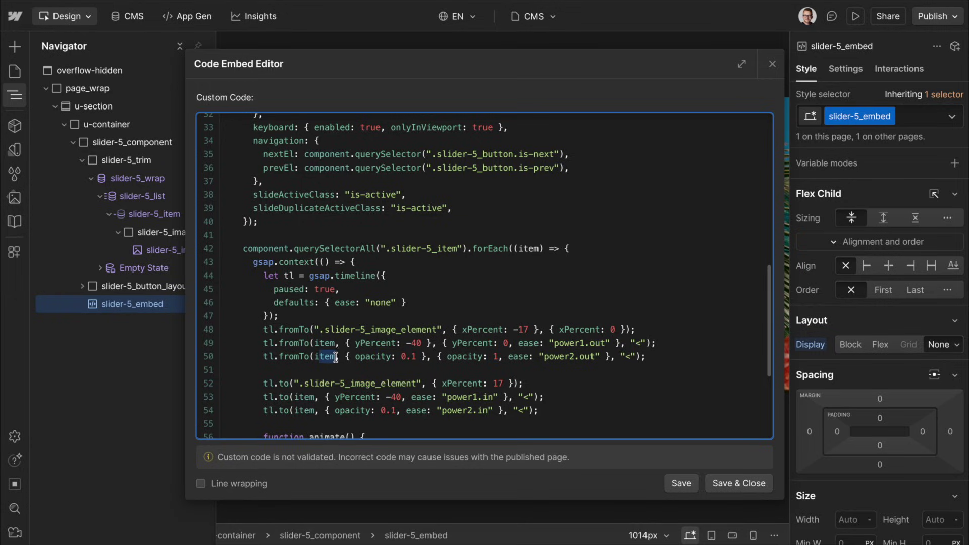
Step: Change the power2 eases on lines 50 and 54 to power4
left_click(576, 361)
key("BackSpace")
type("4")
left_click(473, 410)
key("BackSpace")
type("4")
Step: Review the power4.out and power4.in eases and line 48's image xPercent shift from -17 to 0
double_click(495, 356)
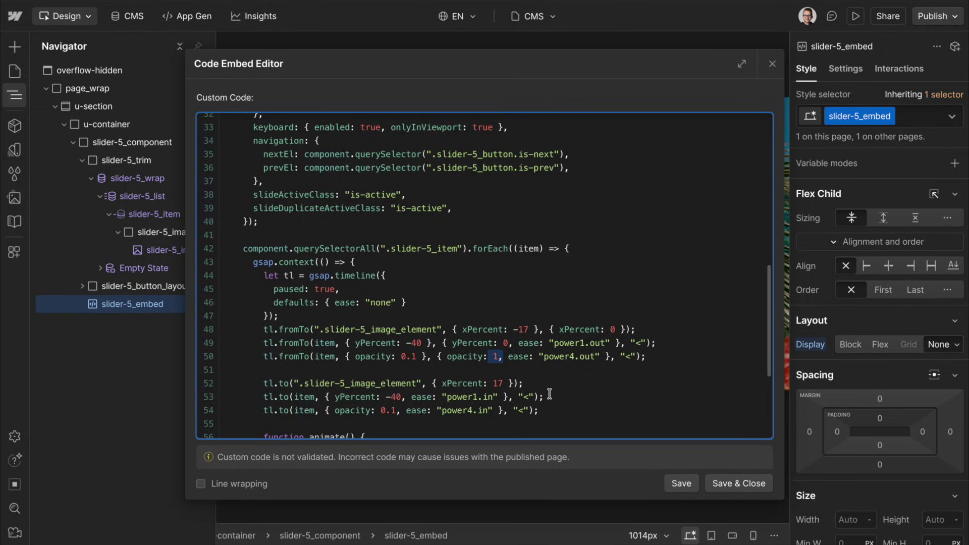
left_click_drag(575, 356, 592, 356)
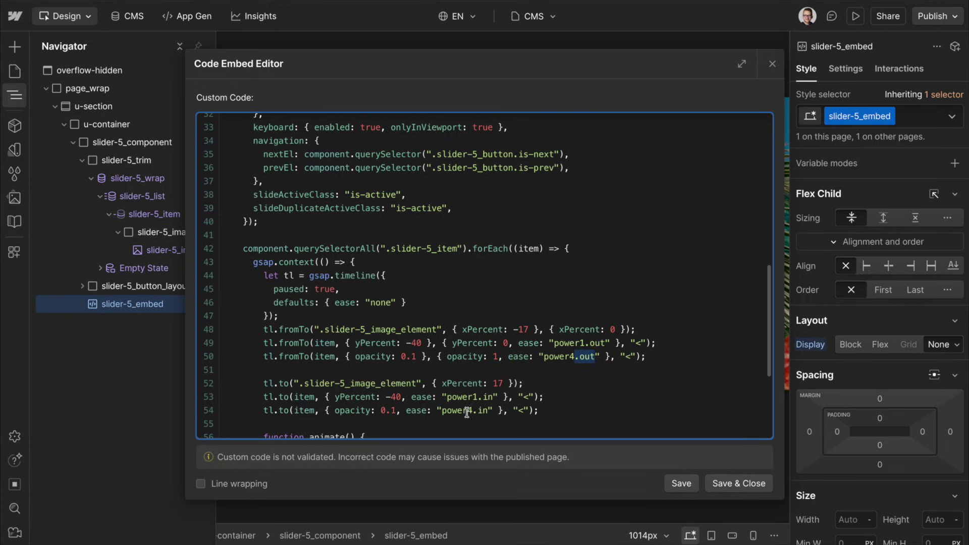
left_click_drag(467, 411, 488, 410)
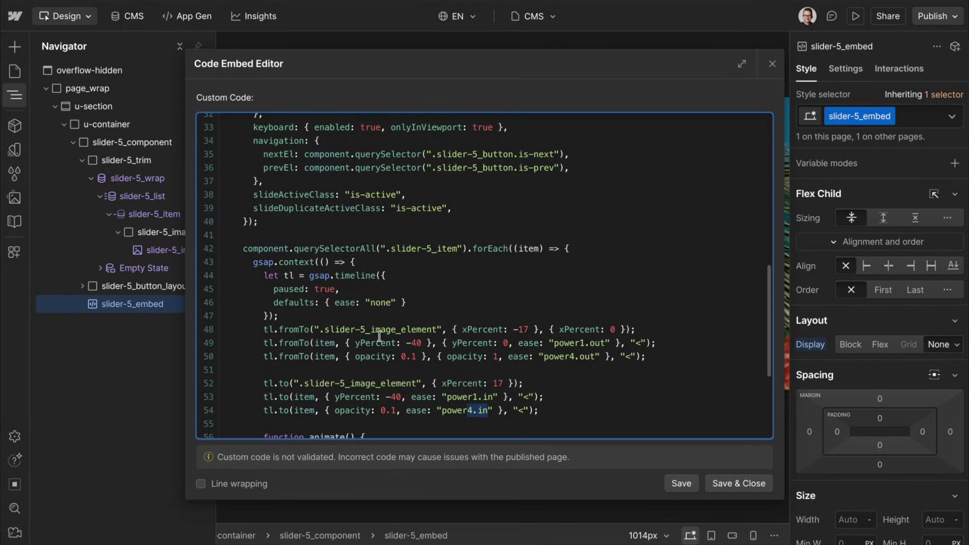
left_click_drag(315, 329, 437, 330)
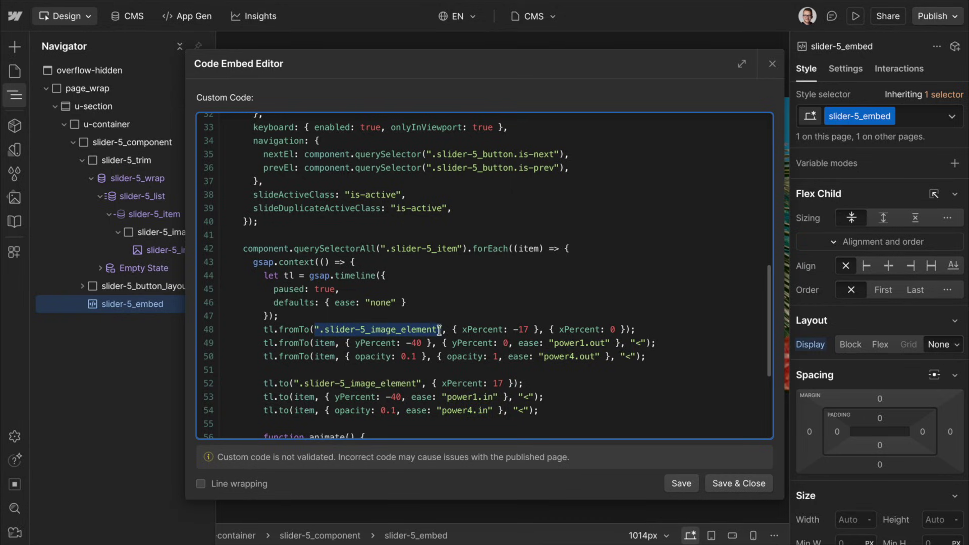
left_click_drag(503, 331, 530, 332)
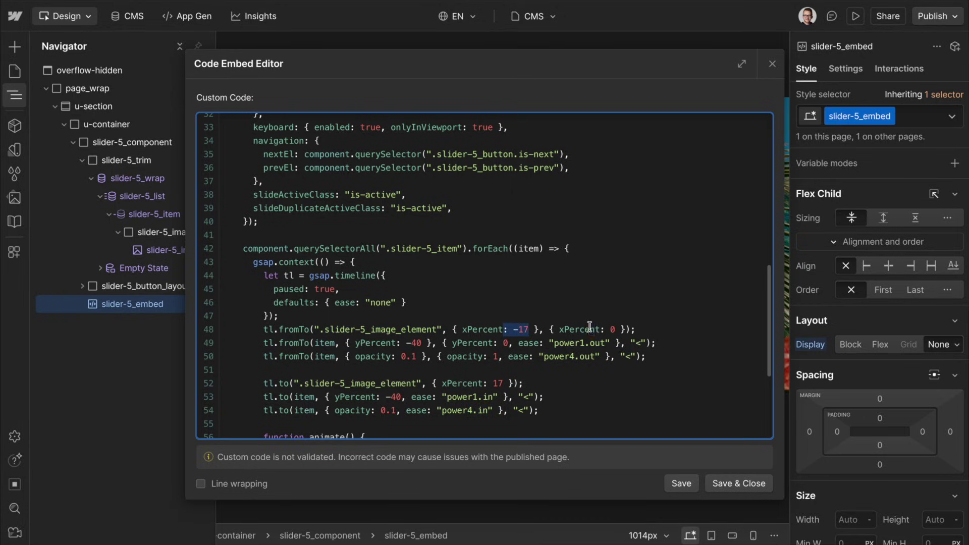
left_click_drag(590, 329, 617, 329)
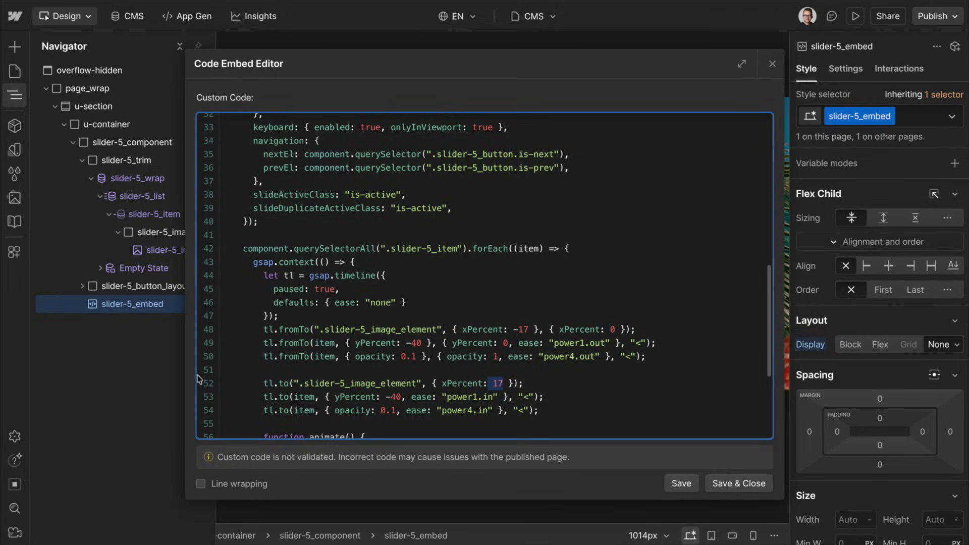
Step: Save the edited slider embed code and preview the page to test the parallax slider
left_click(738, 485)
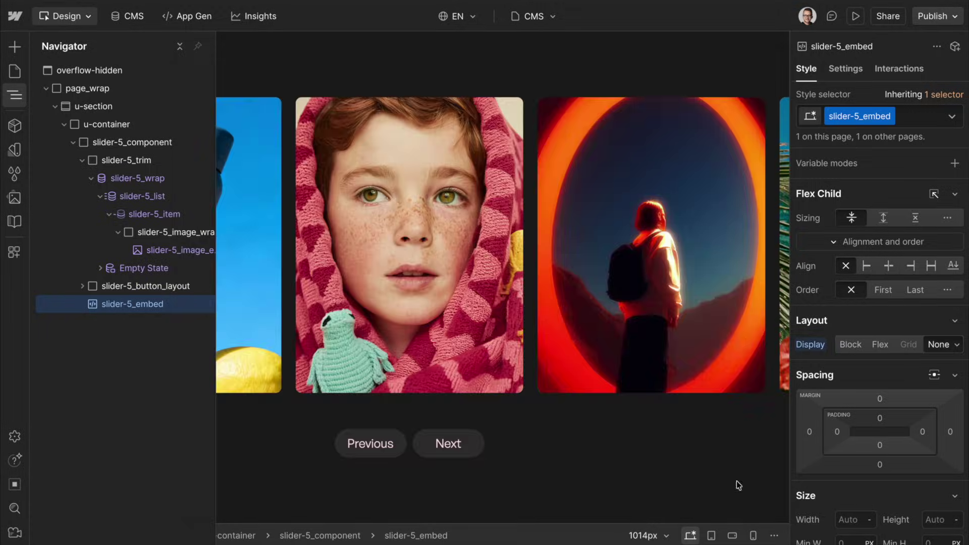
left_click(856, 16)
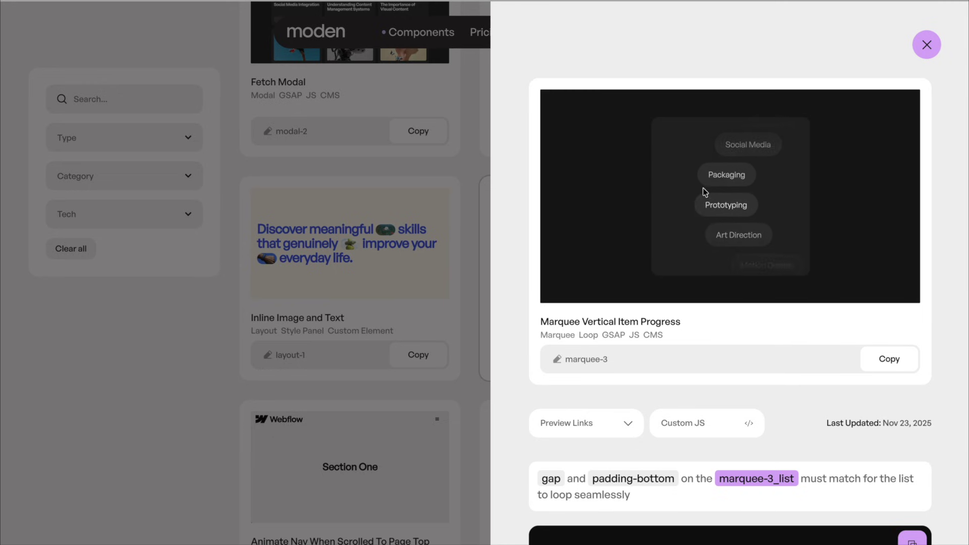
Step: Scroll through the marquee-3 Custom JS code block to read the GSAP code
scroll(718, 400, "down", 2)
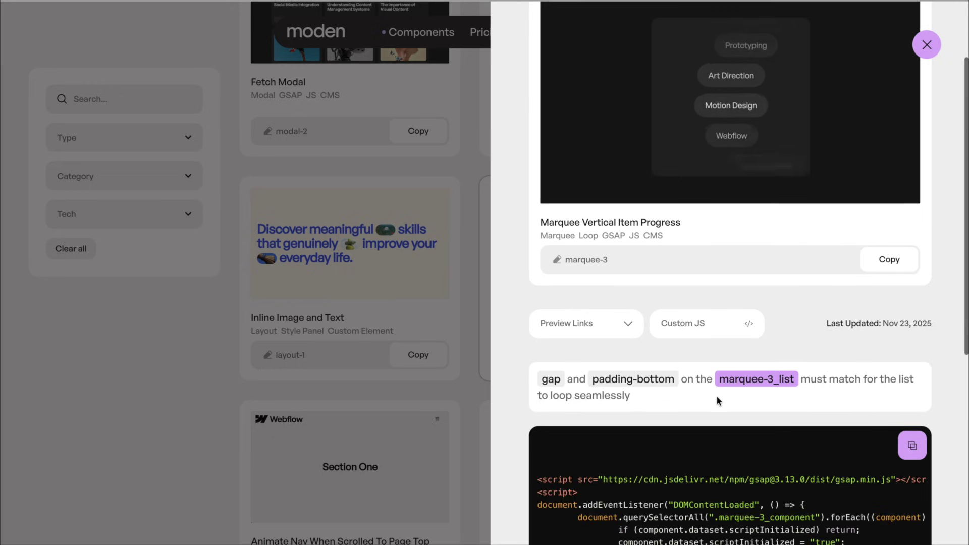
scroll(717, 395, "down", 3)
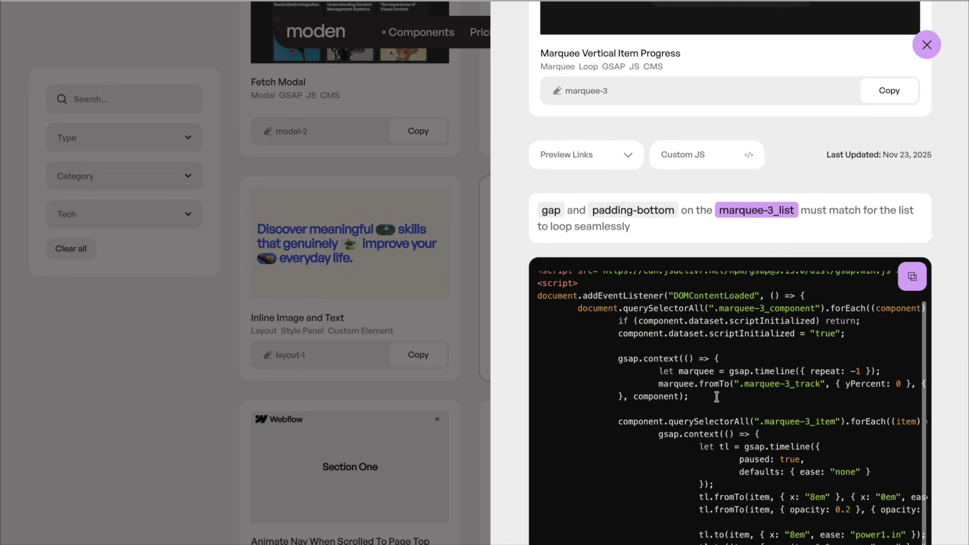
scroll(716, 397, "down", 2)
scroll(716, 397, "right", 2)
scroll(778, 432, "left", 1)
scroll(777, 430, "up", 2)
scroll(778, 430, "right", 1)
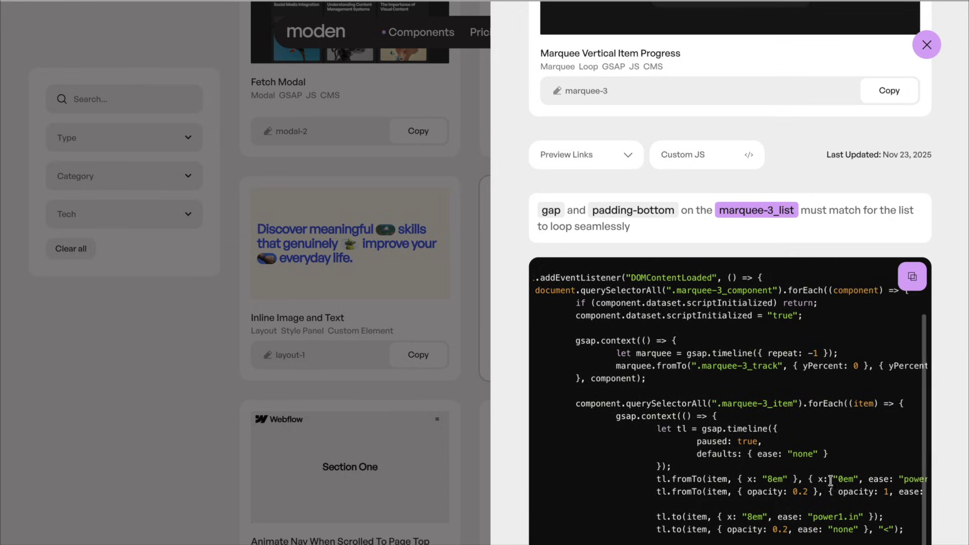
left_click_drag(830, 481, 857, 479)
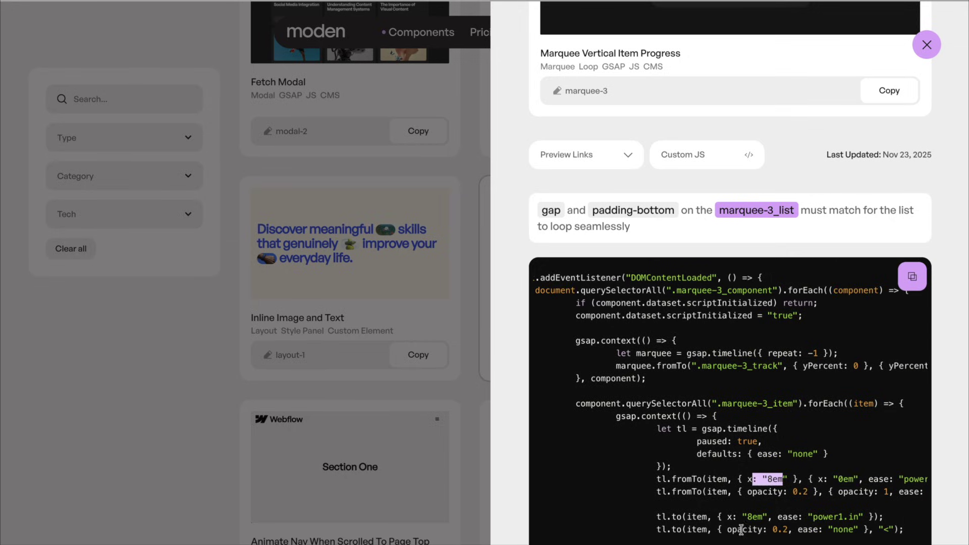
Step: Highlight the 8em exit offset in the marquee code, then close the detail panel
left_click_drag(738, 517, 769, 517)
scroll(767, 423, "up", 5)
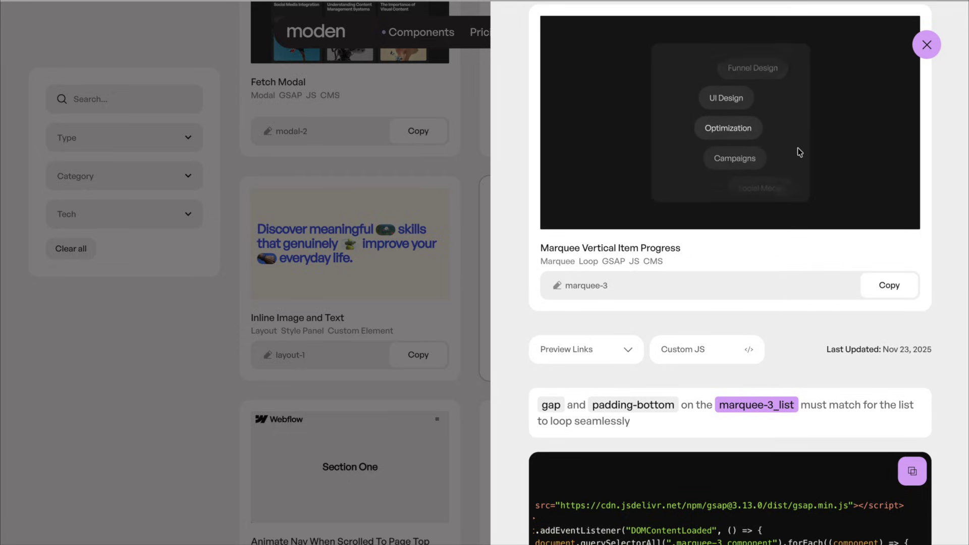
left_click(144, 387)
scroll(478, 316, "down", 8)
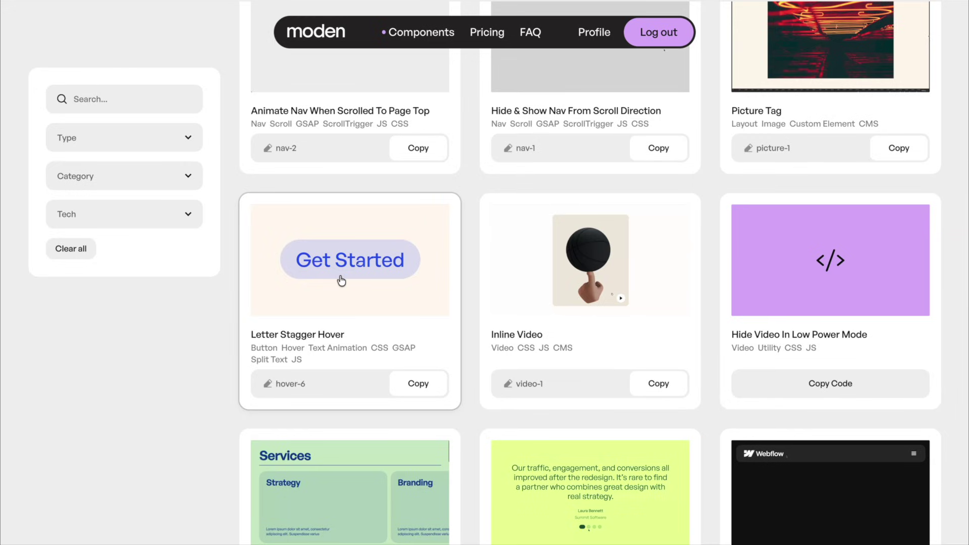
scroll(342, 280, "up", 2)
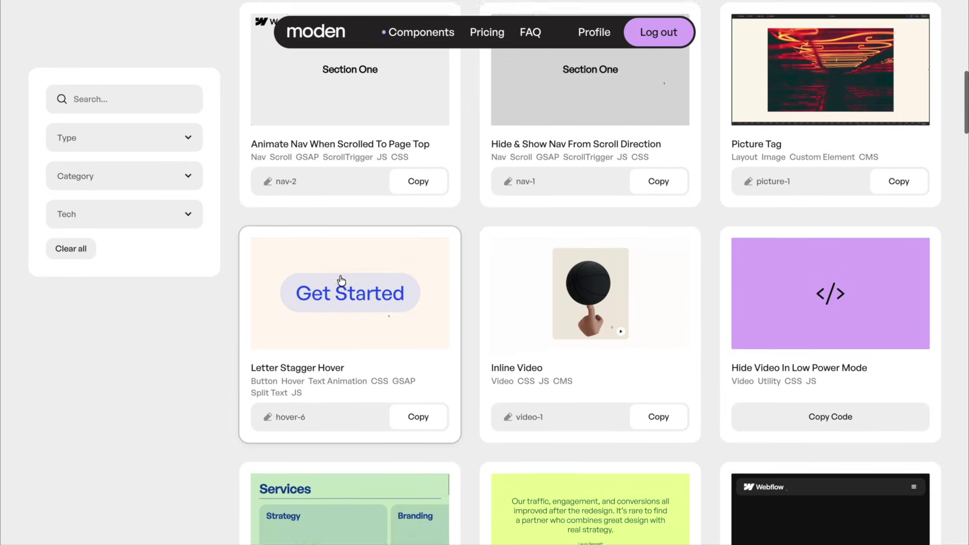
scroll(333, 308, "up", 1)
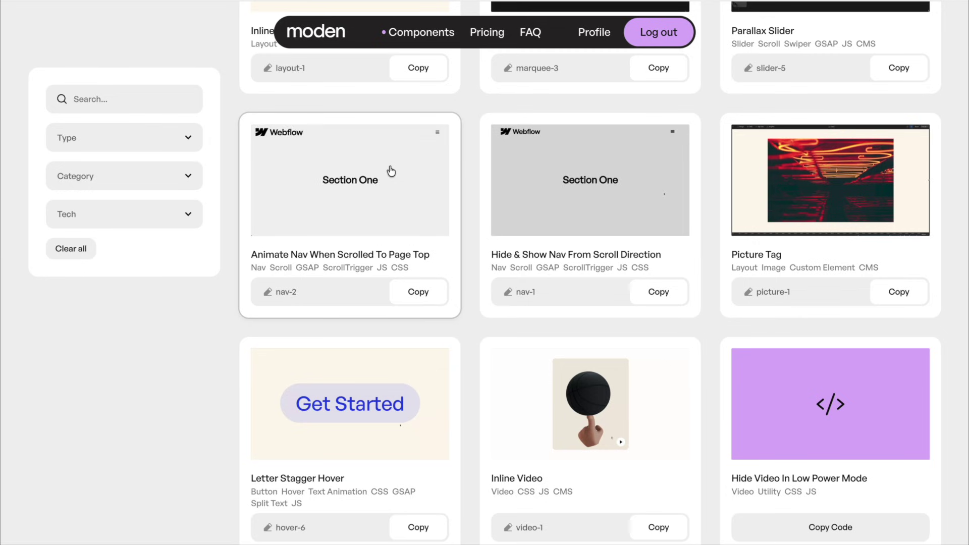
scroll(391, 171, "up", 6)
scroll(467, 119, "up", 2)
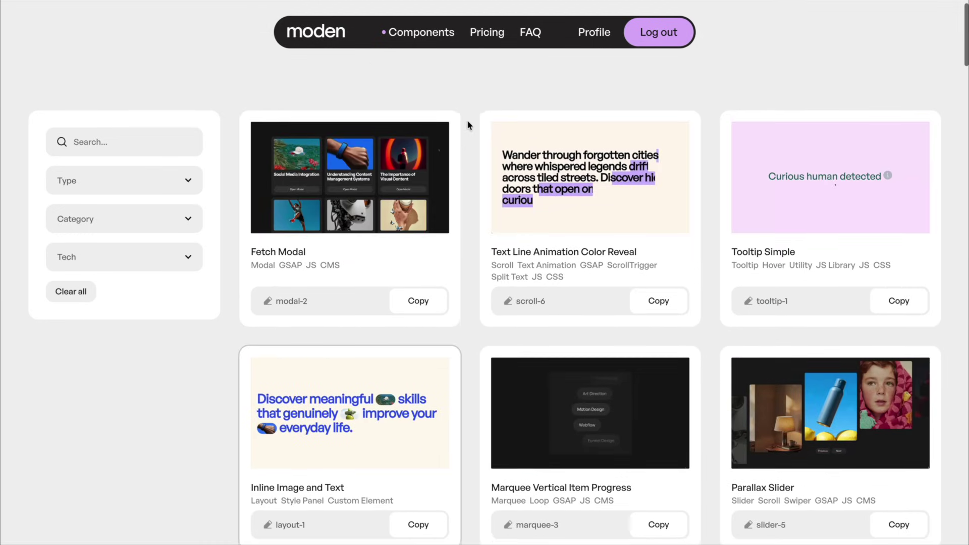